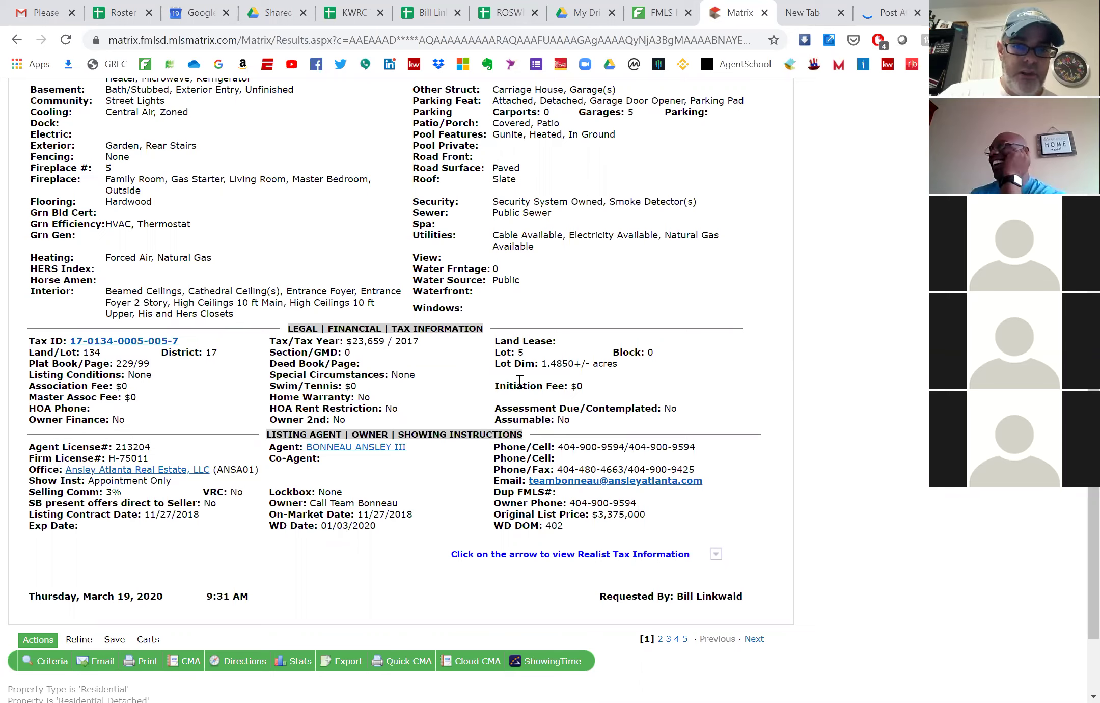
# Review the withdrawn $2,850,000 listing from its tax and agent details up to its summary, and return to the search results list.
pyautogui.scroll(3, 520, 381)
pyautogui.scroll(-3, 519, 381)
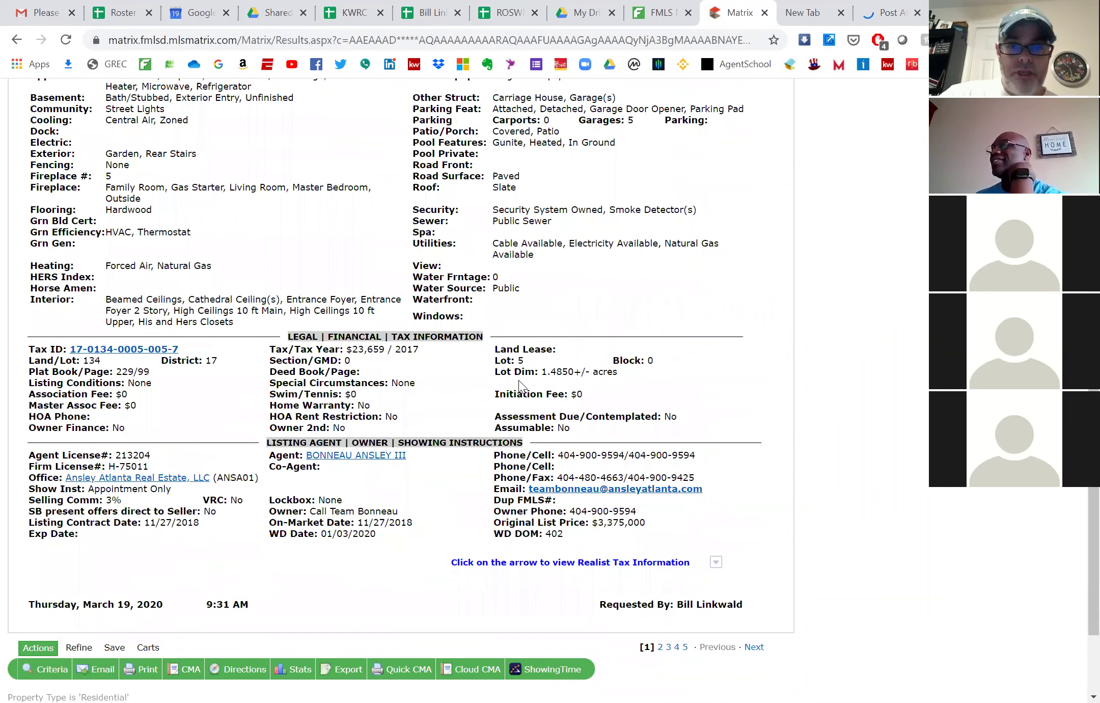
pyautogui.scroll(14, 520, 387)
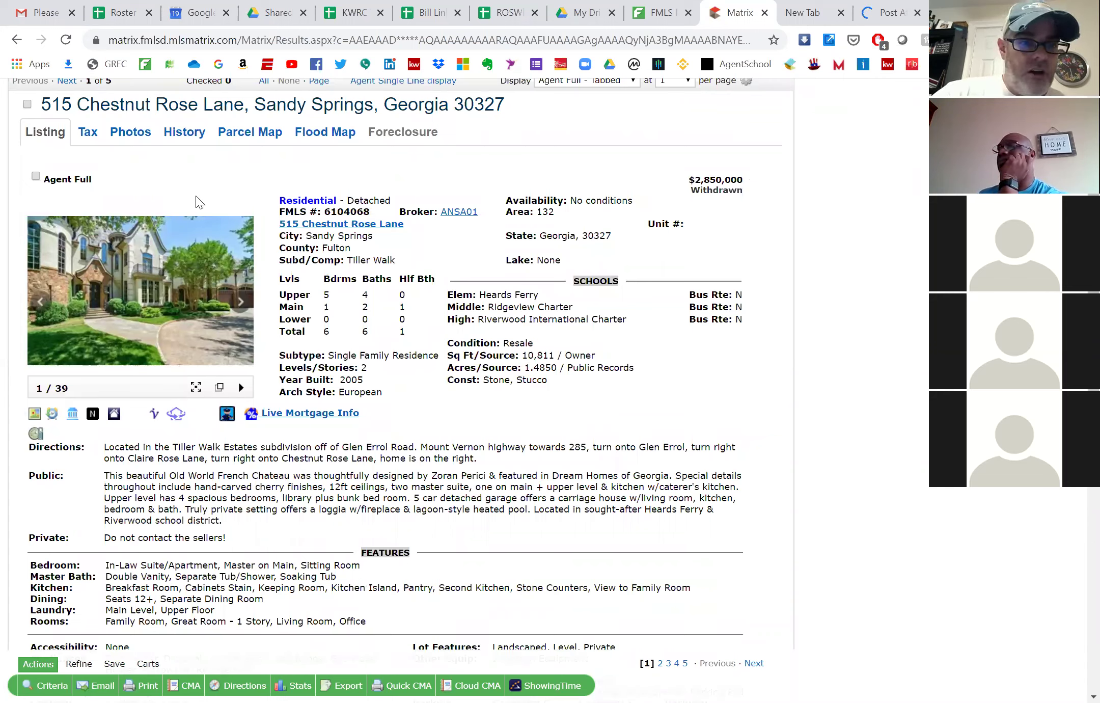
pyautogui.scroll(3, 23, 56)
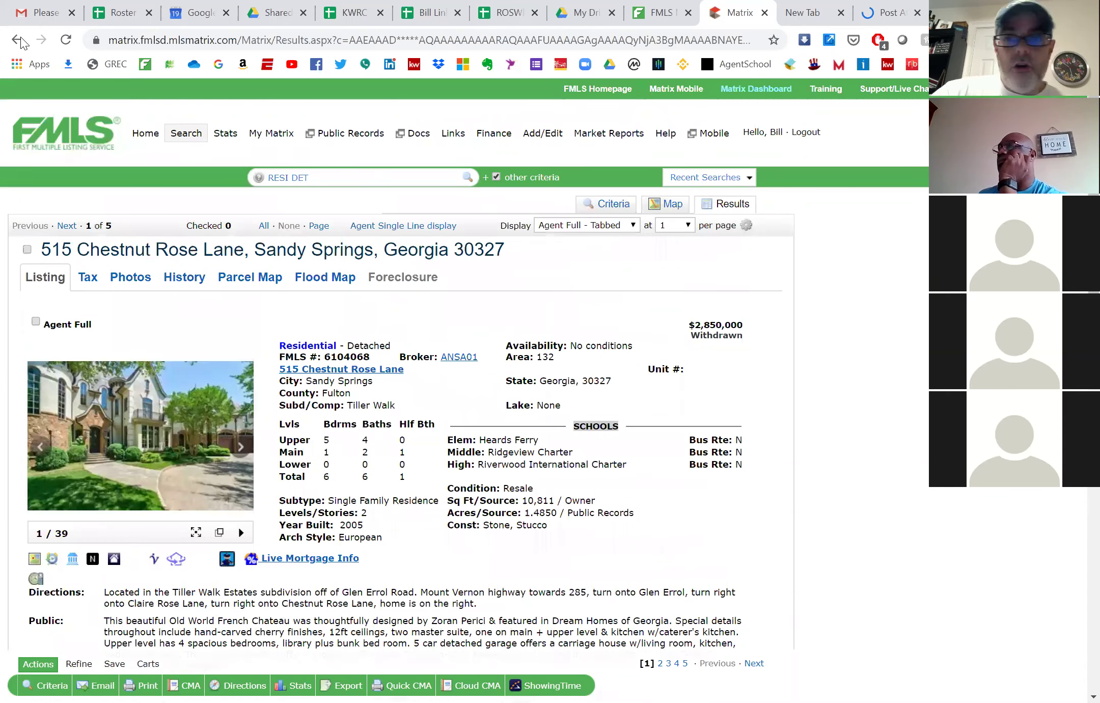
pyautogui.click(20, 40)
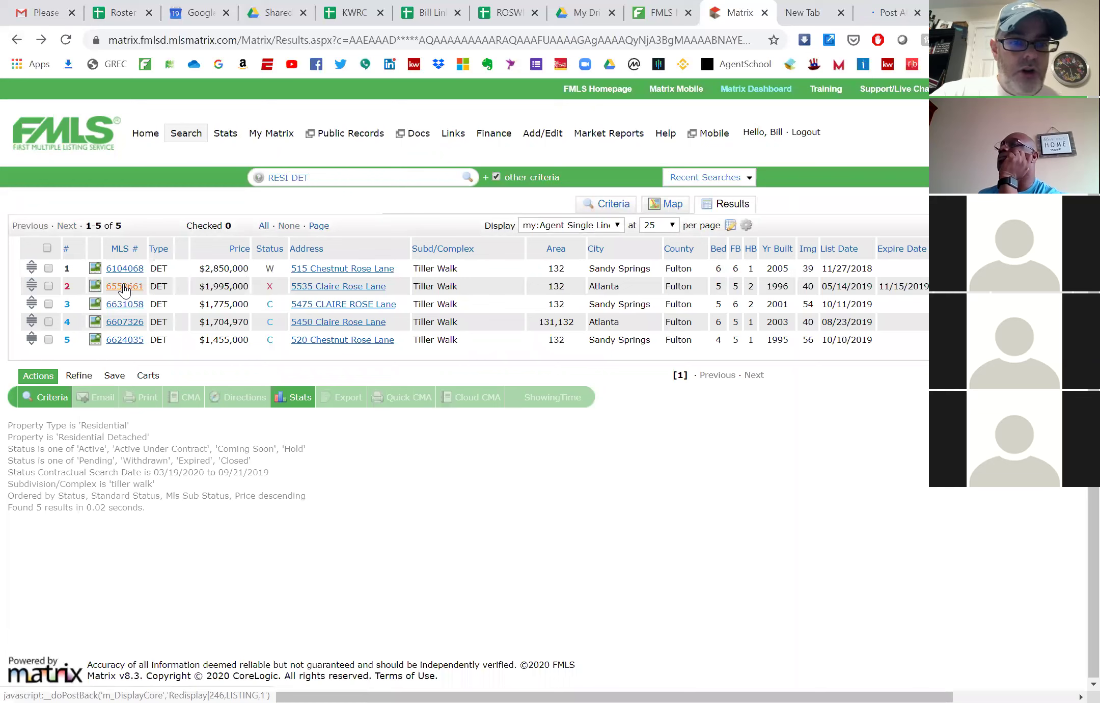
# Open the expired $1,995,000 listing from the Tiller Walk results, review its summary and remarks, and return to the results list.
pyautogui.click(124, 286)
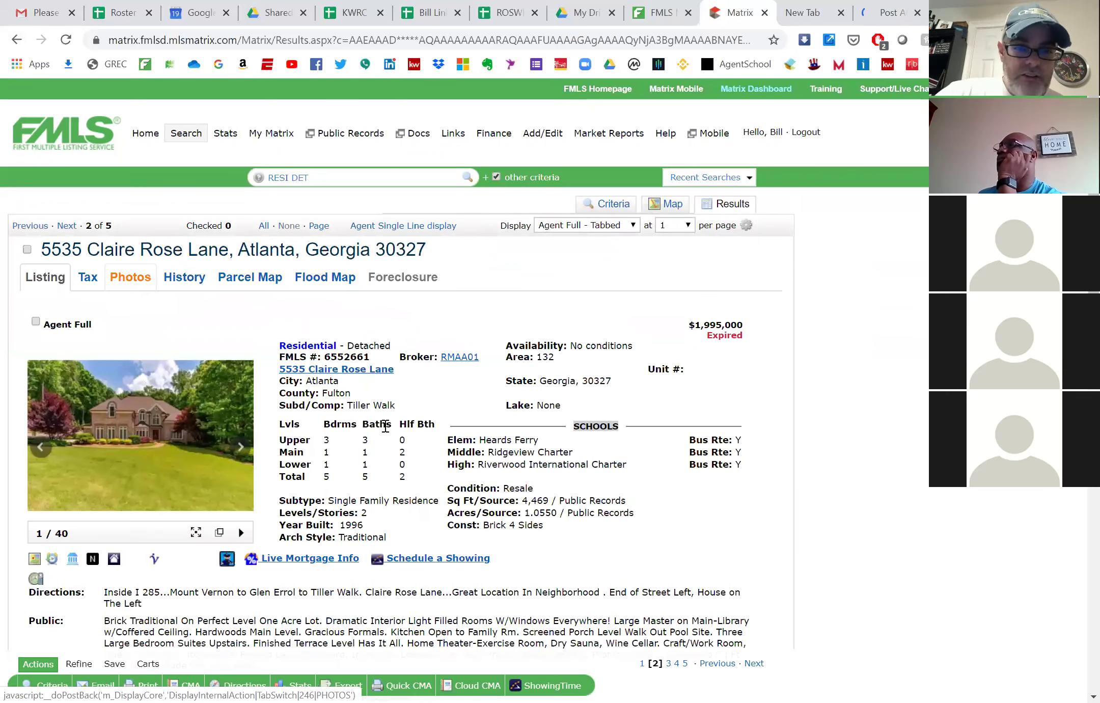
pyautogui.scroll(-2, 515, 453)
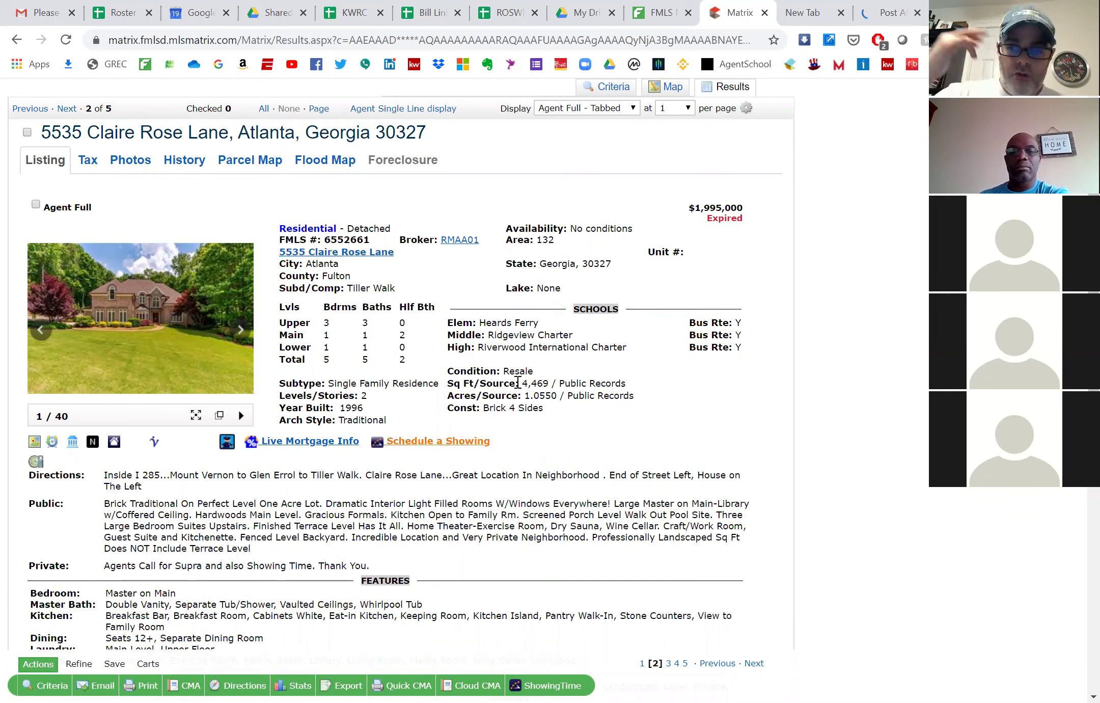
pyautogui.scroll(-1, 517, 382)
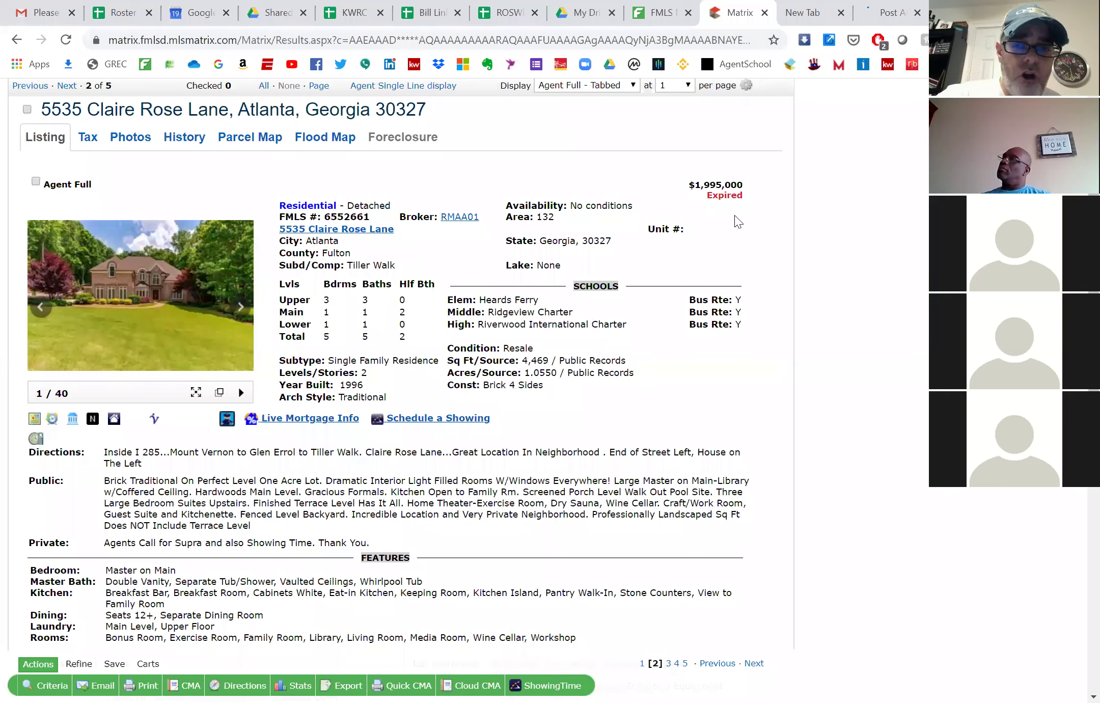
pyautogui.click(324, 230)
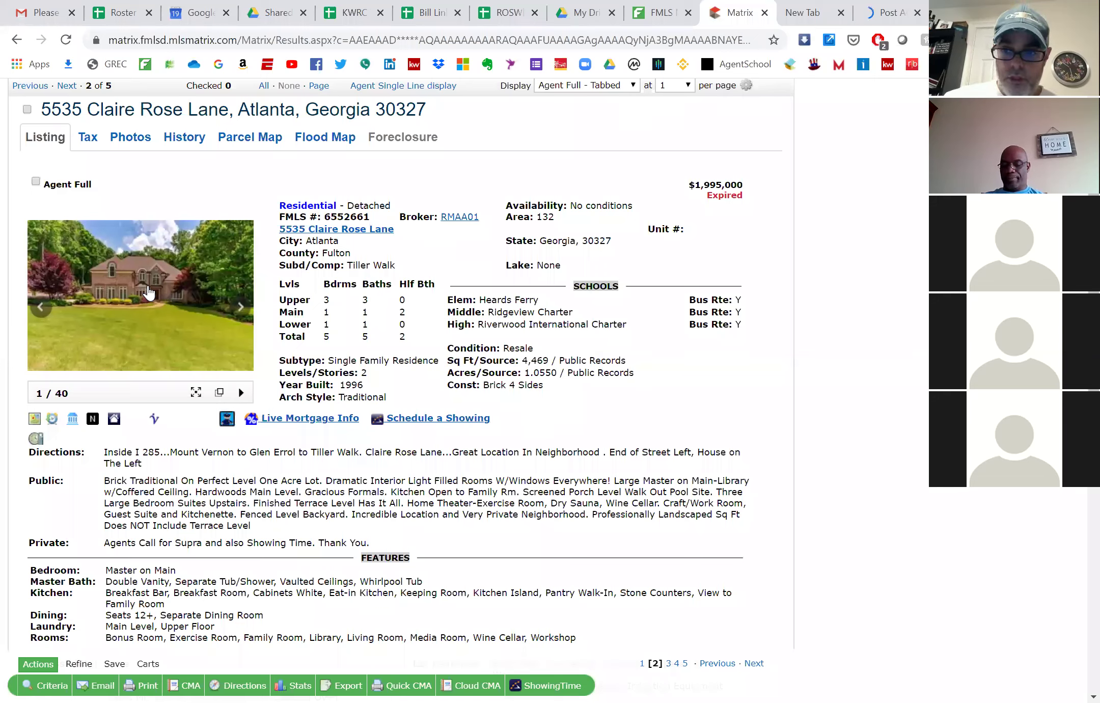
pyautogui.click(404, 86)
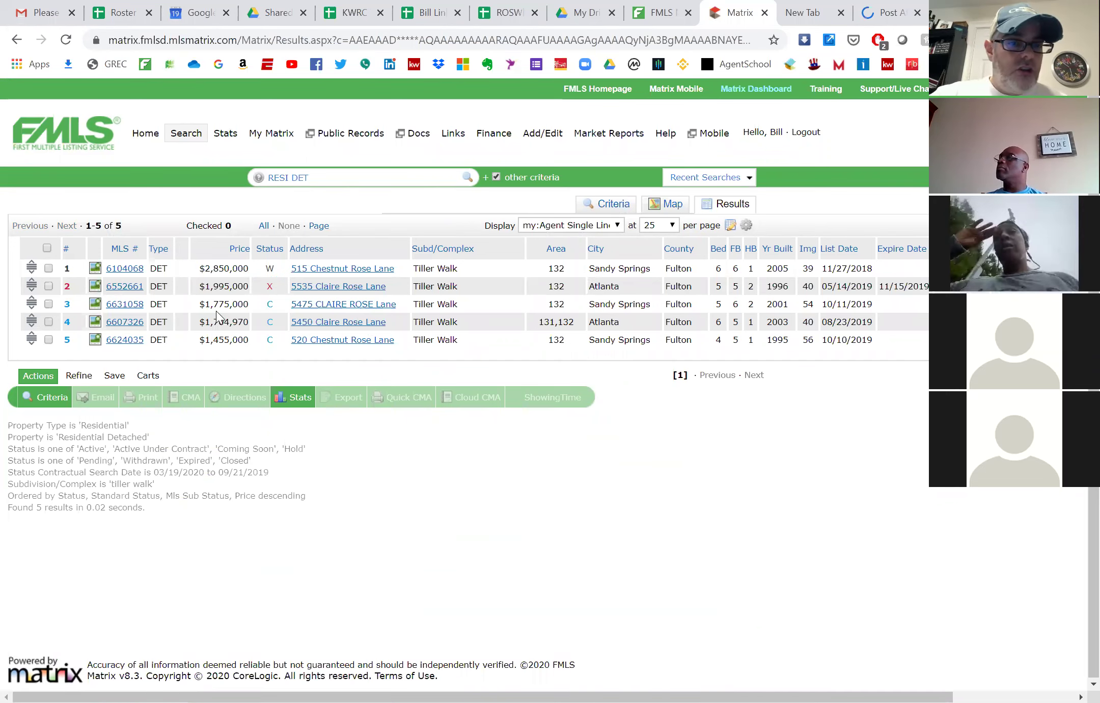
# Open the closed $1,775,000 Tiller Walk listing and examine its sold information, features, pricing and public remarks.
pyautogui.click(122, 305)
pyautogui.scroll(-15, 432, 501)
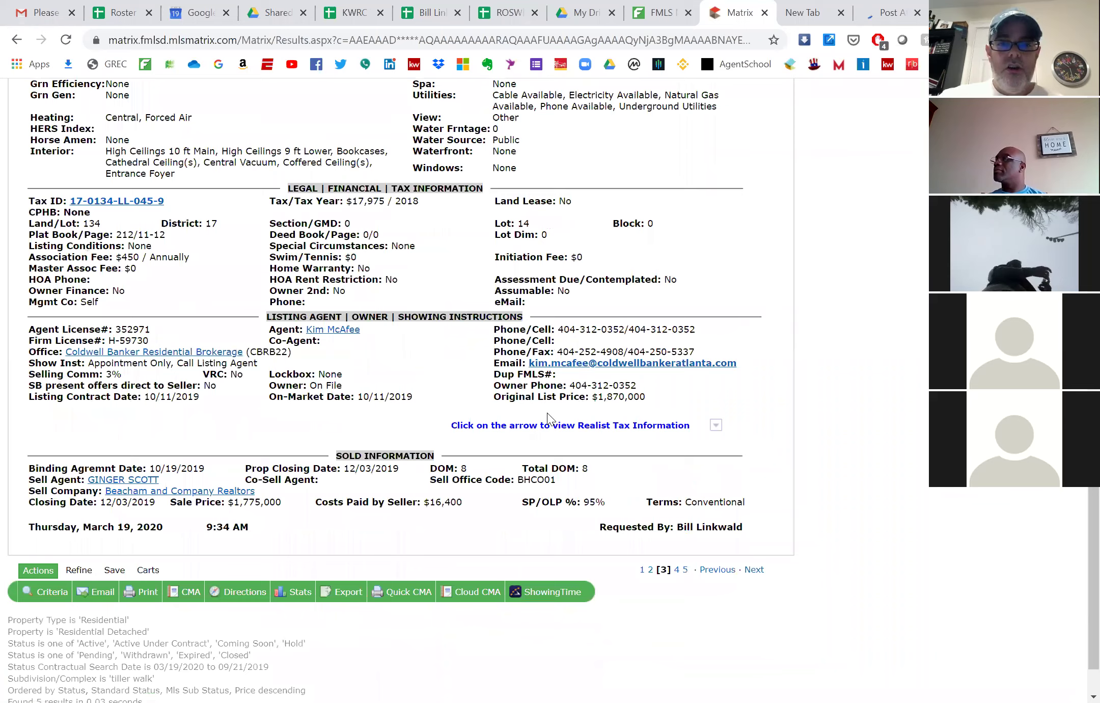
pyautogui.scroll(9, 547, 412)
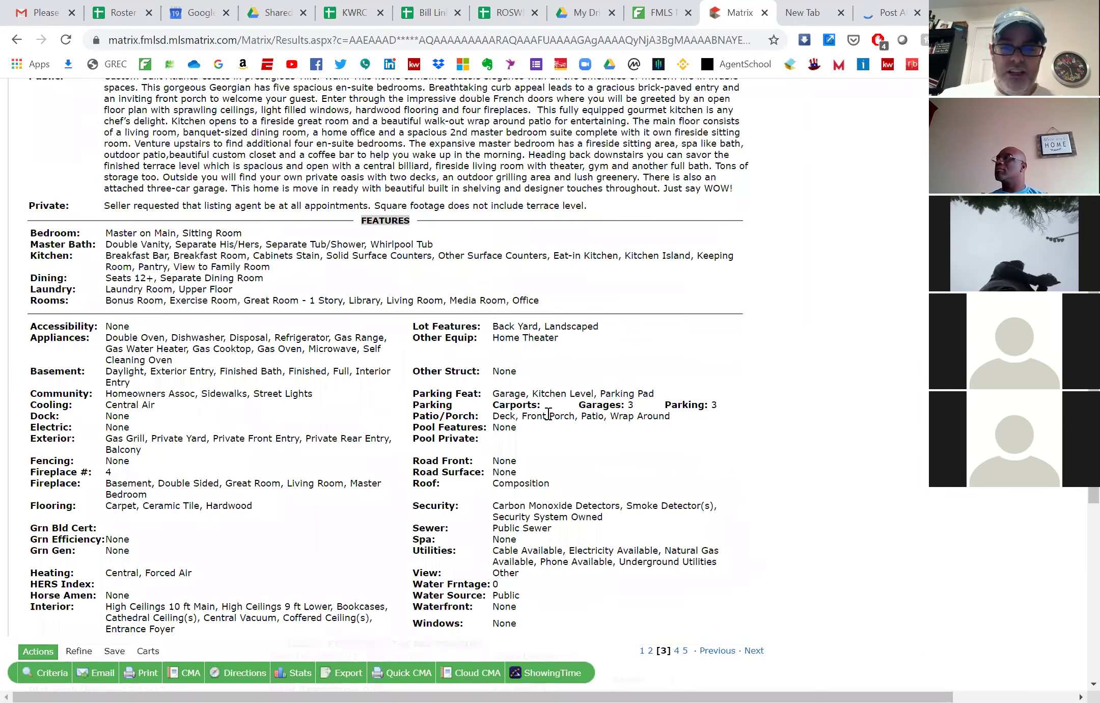
pyautogui.scroll(7, 548, 414)
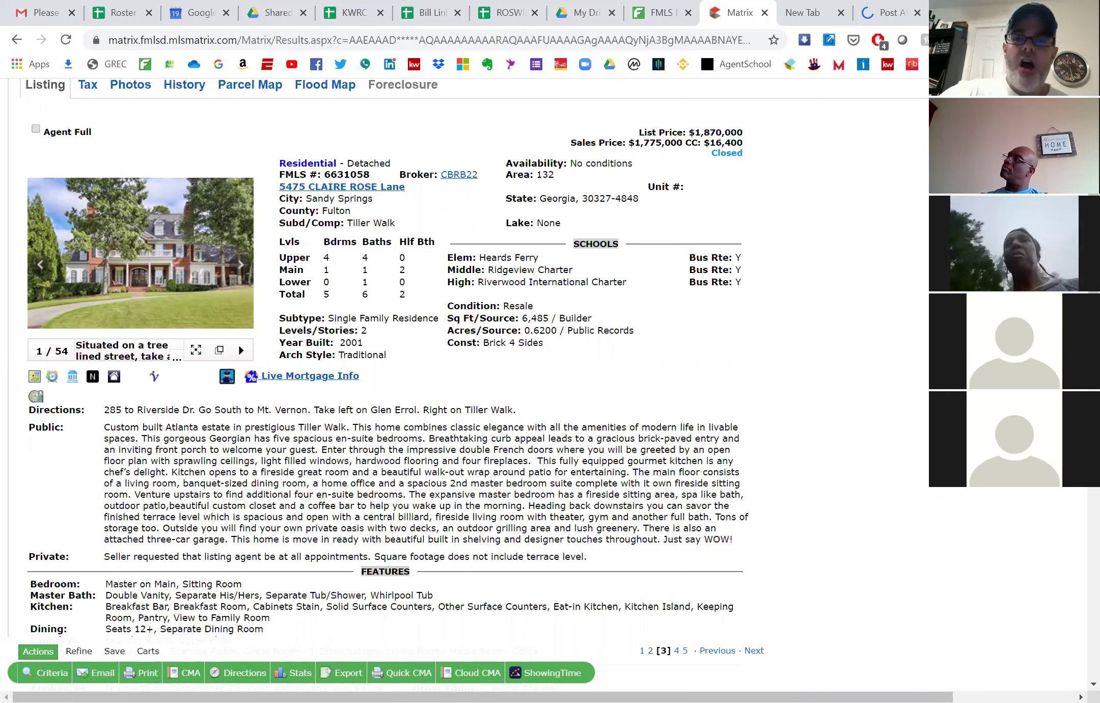
pyautogui.scroll(1, 458, 356)
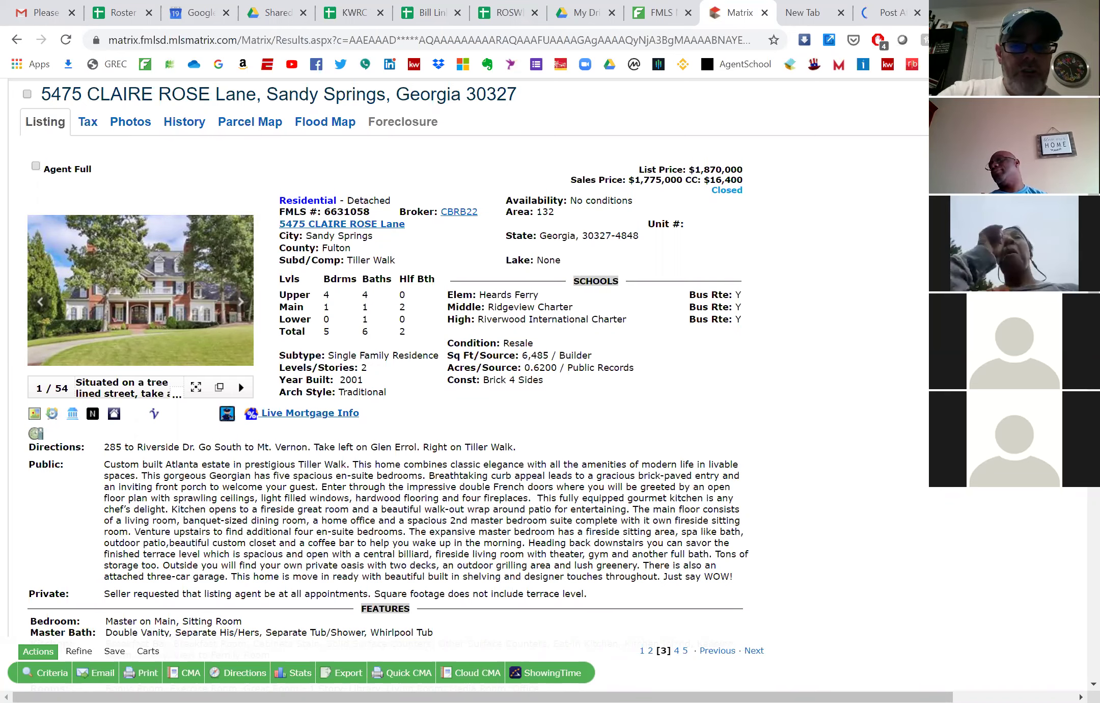
pyautogui.scroll(-3, 458, 357)
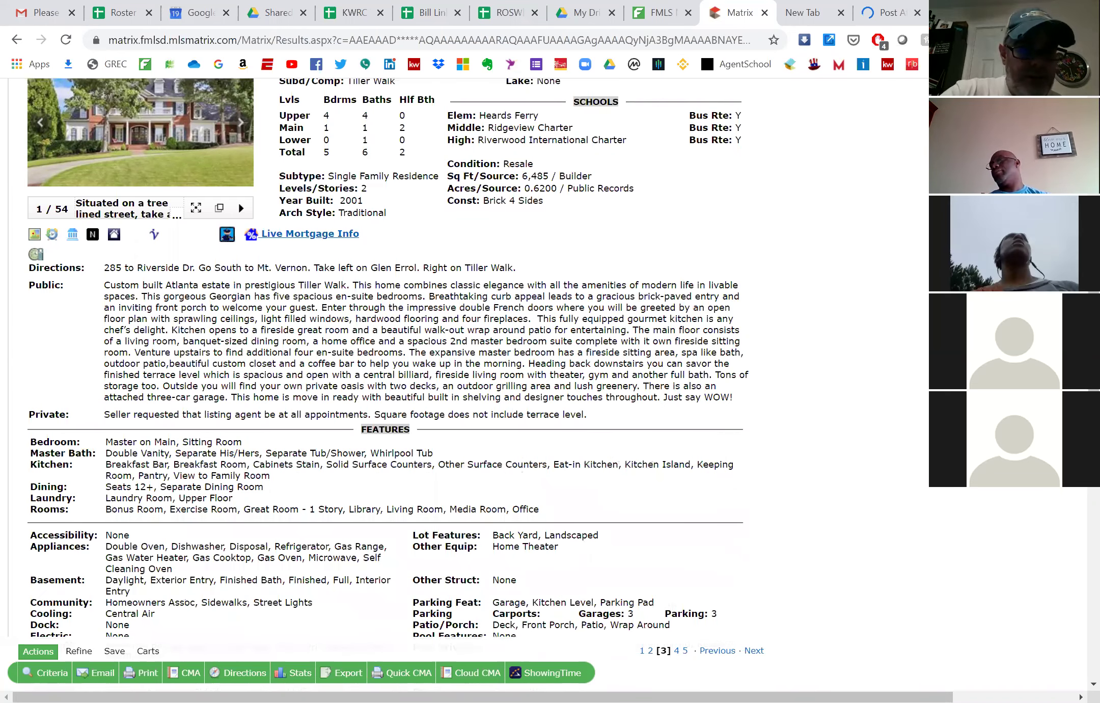
pyautogui.scroll(-1, 387, 356)
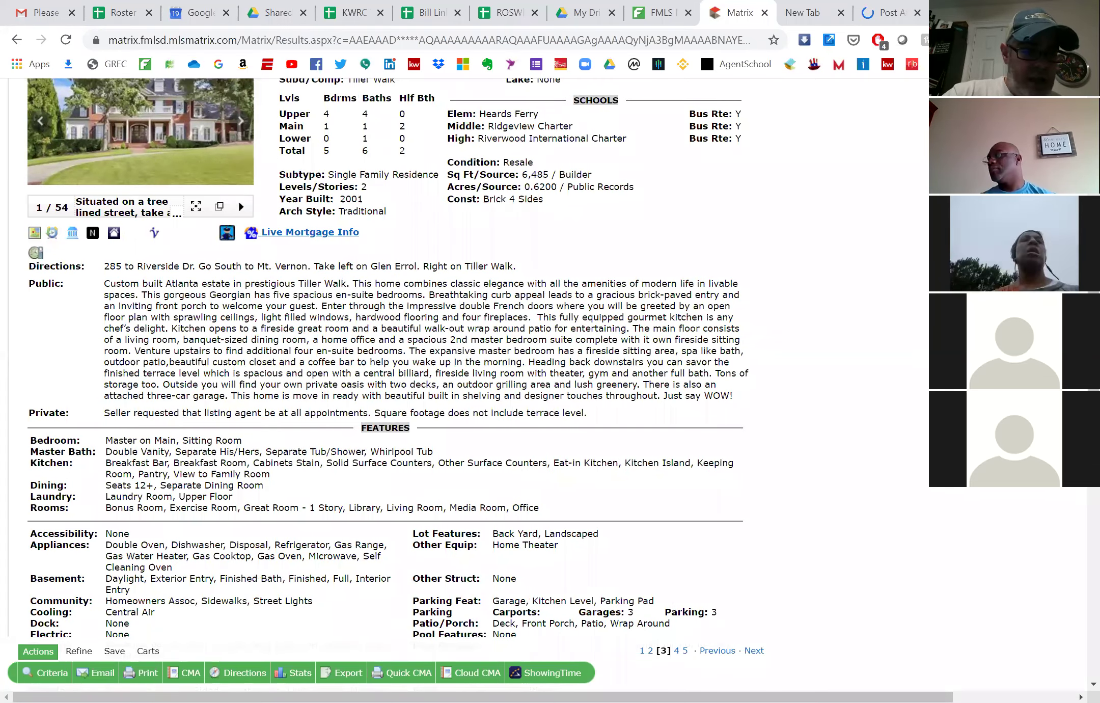
pyautogui.scroll(-6, 387, 356)
pyautogui.scroll(15, 380, 145)
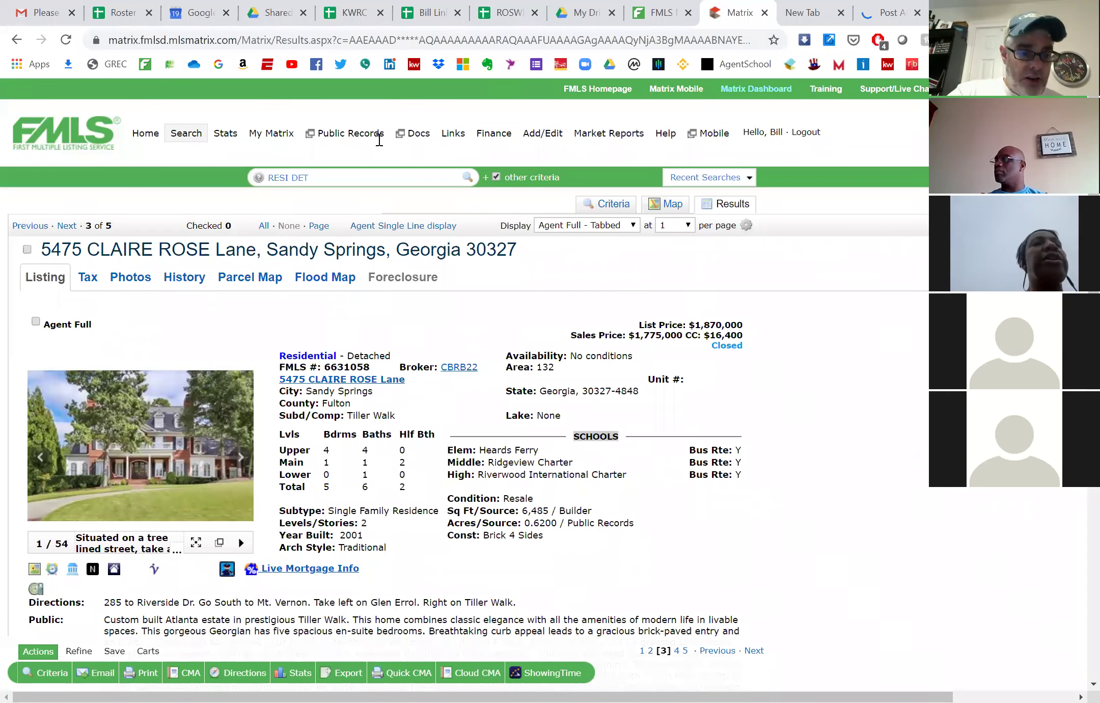
# Open the closed listing's main exterior photo in the enlarged photo viewer.
pyautogui.click(380, 138)
pyautogui.click(149, 465)
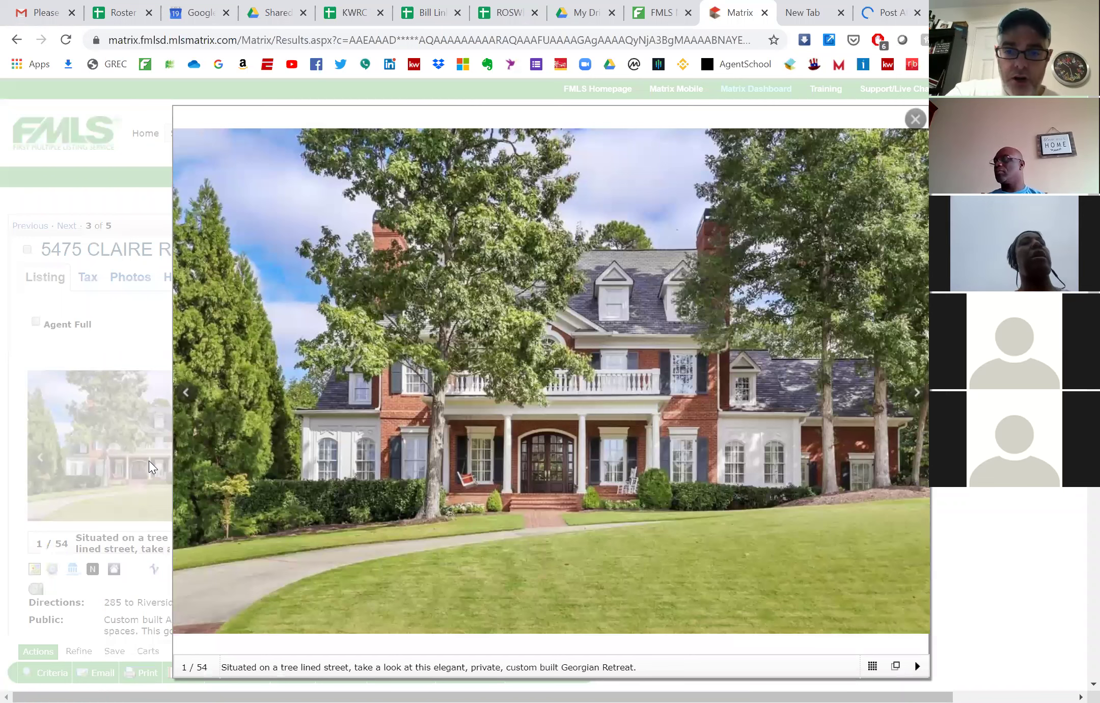
pyautogui.hscroll(3, 149, 460)
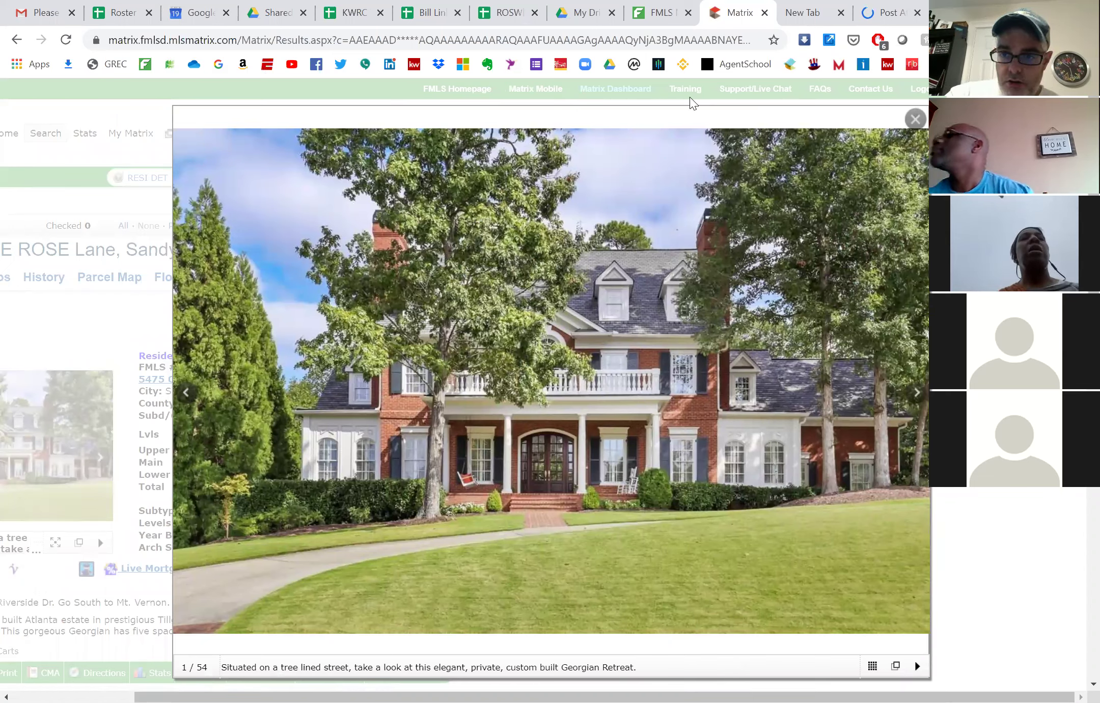
# Browse forward through the closed listing's enlarged photos up to photo 33 of 54, examining the interior finishes and condition.
pyautogui.click(917, 394)
pyautogui.click(917, 393)
pyautogui.click(916, 393)
pyautogui.click(917, 393)
pyautogui.click(917, 394)
pyautogui.click(917, 393)
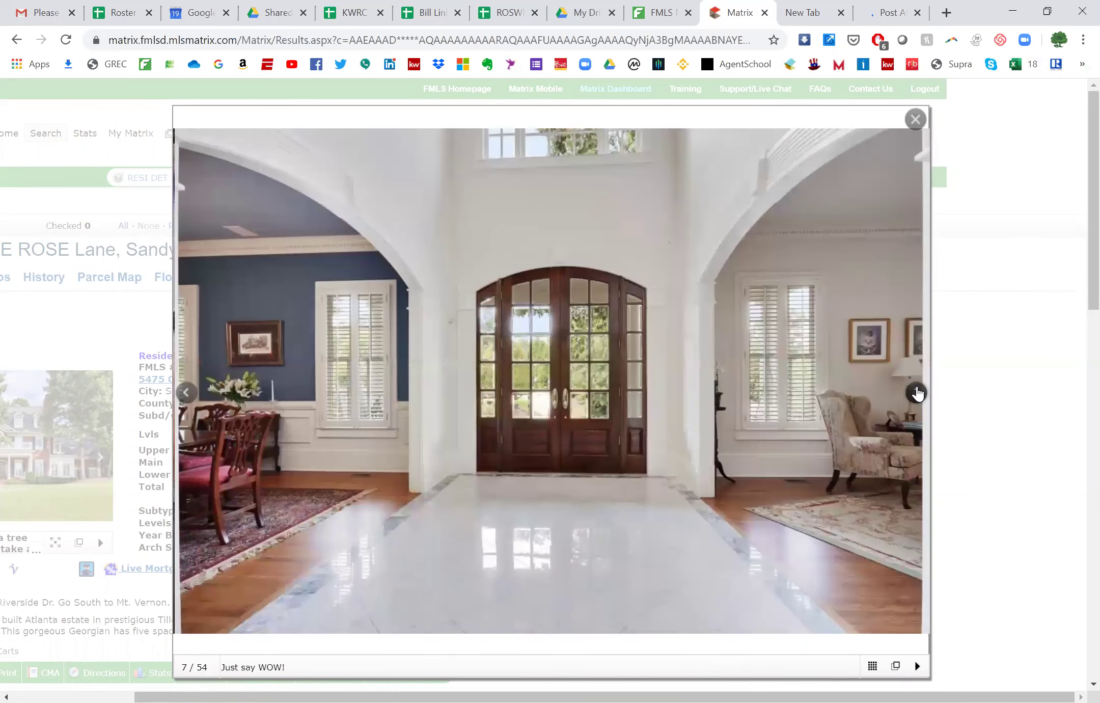
pyautogui.click(916, 393)
pyautogui.click(917, 393)
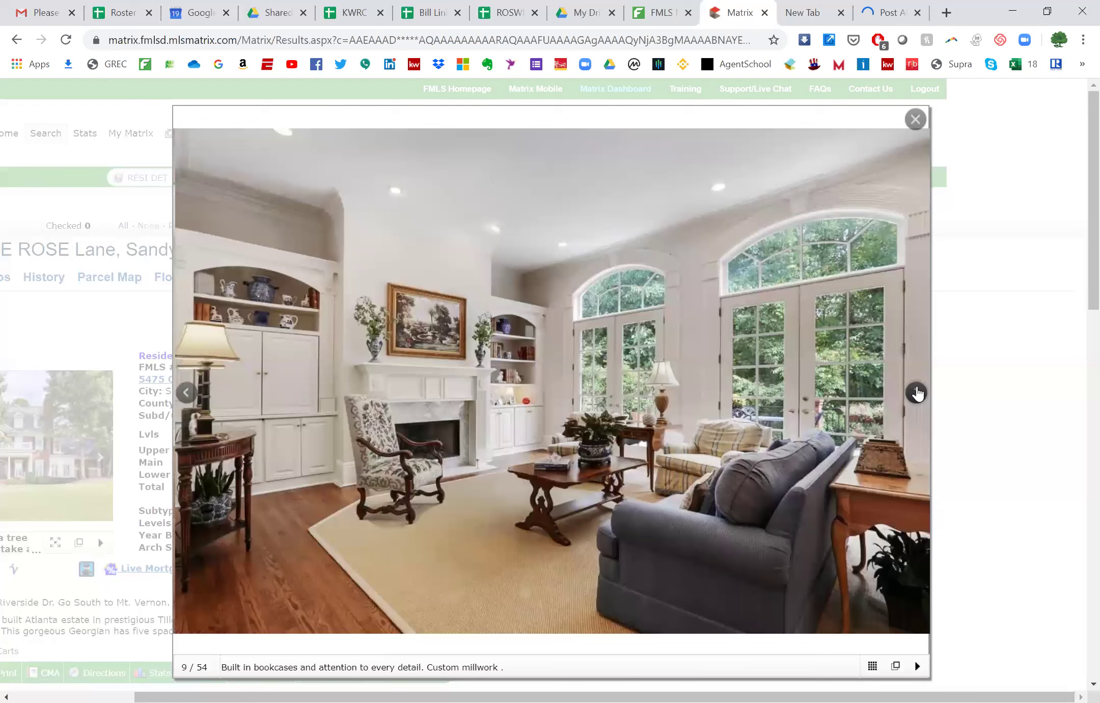
pyautogui.click(917, 393)
pyautogui.click(916, 393)
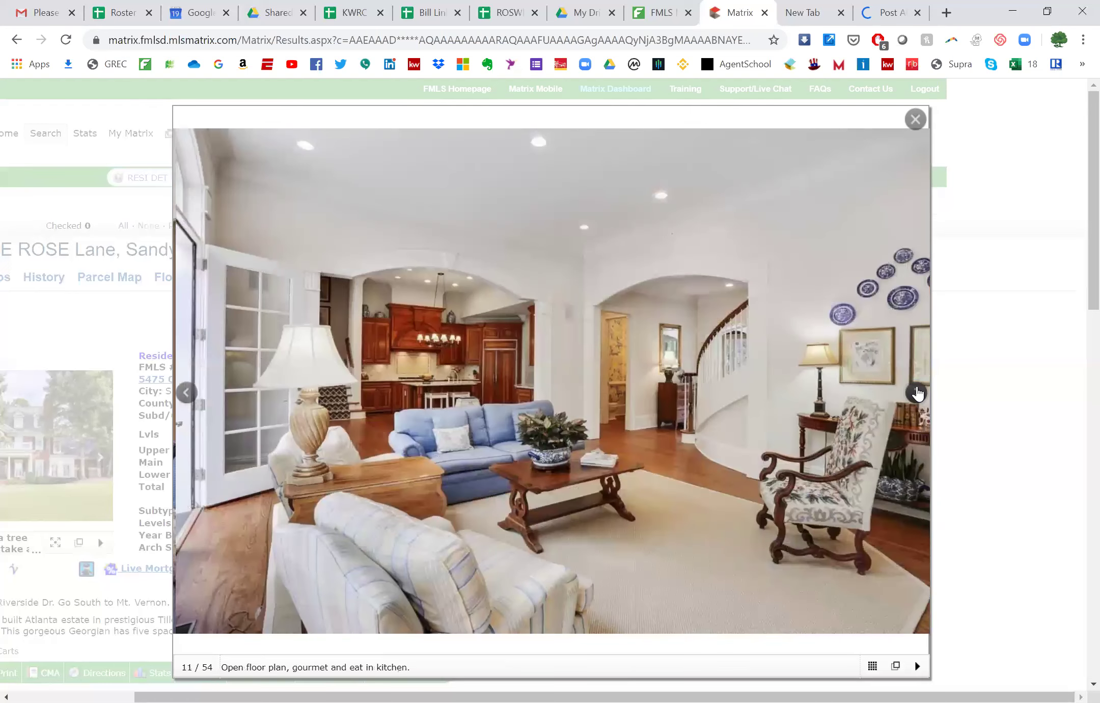
pyautogui.click(917, 393)
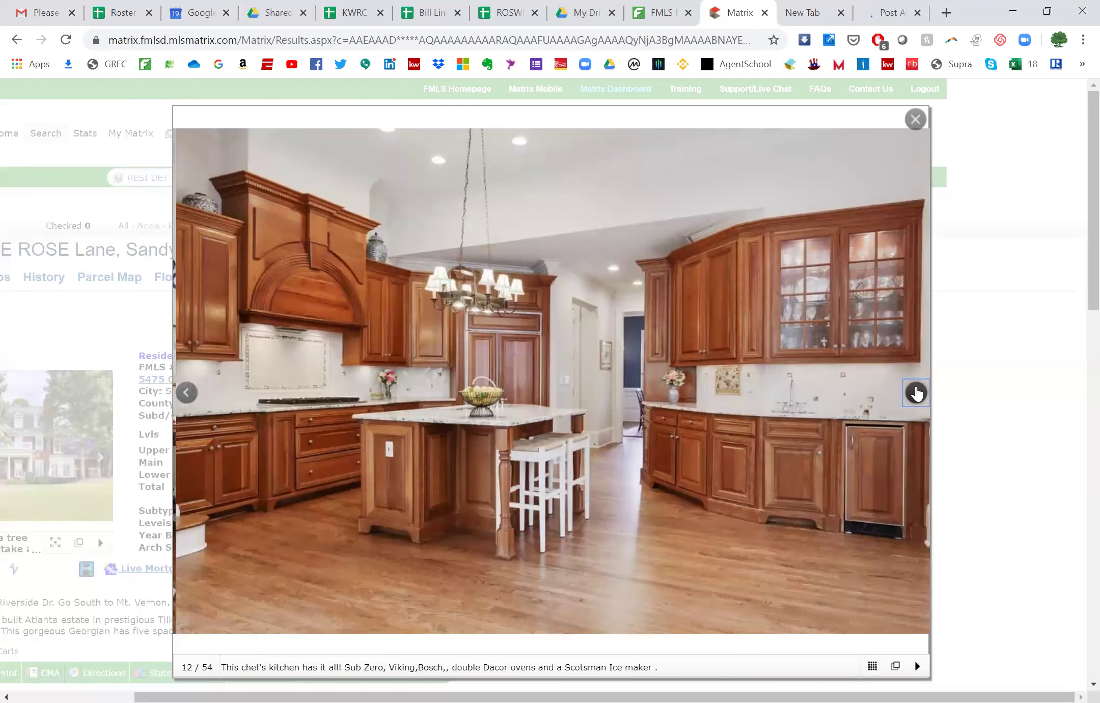
pyautogui.click(917, 393)
pyautogui.click(917, 393)
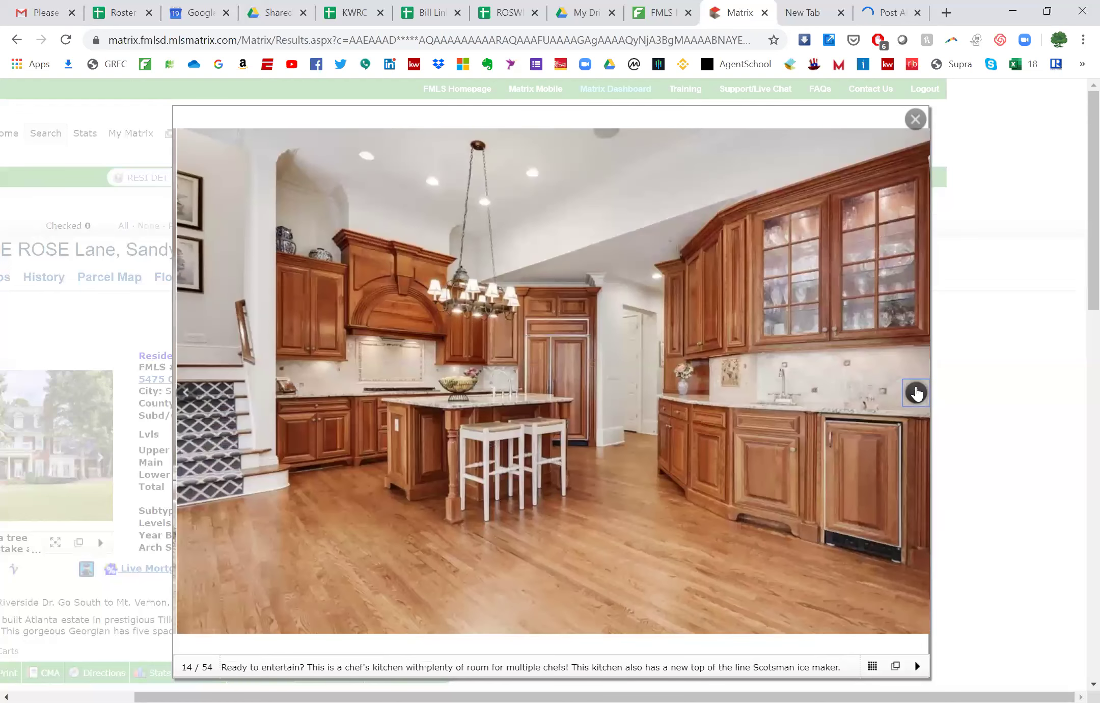
pyautogui.doubleClick(917, 393)
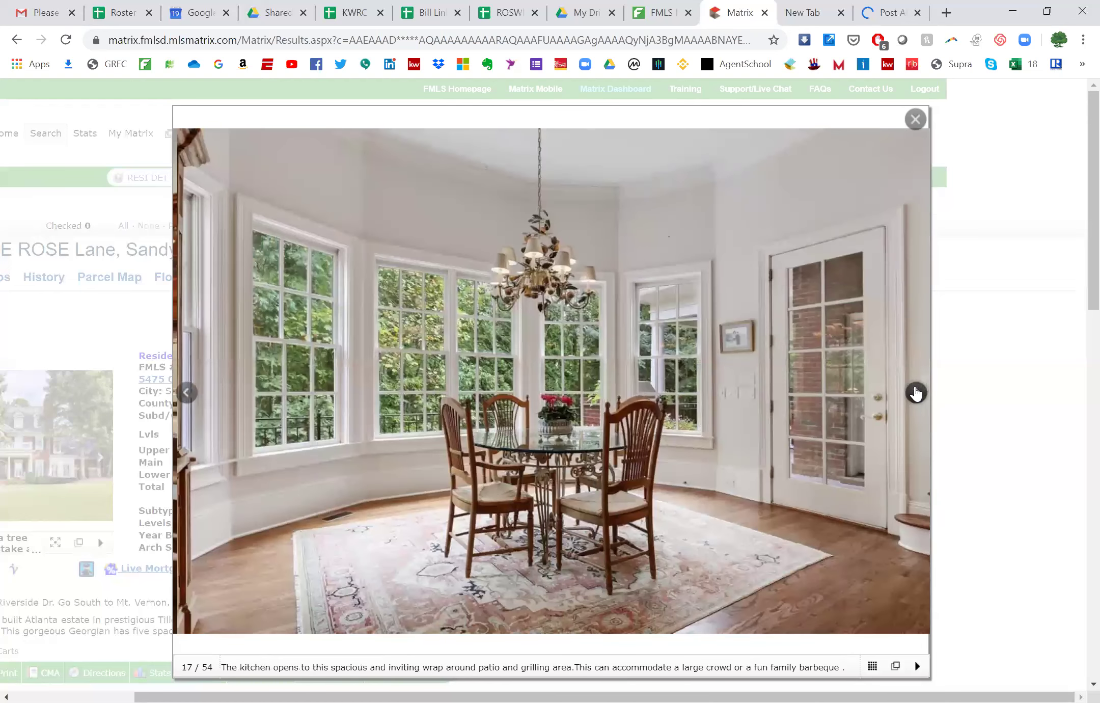
pyautogui.click(915, 393)
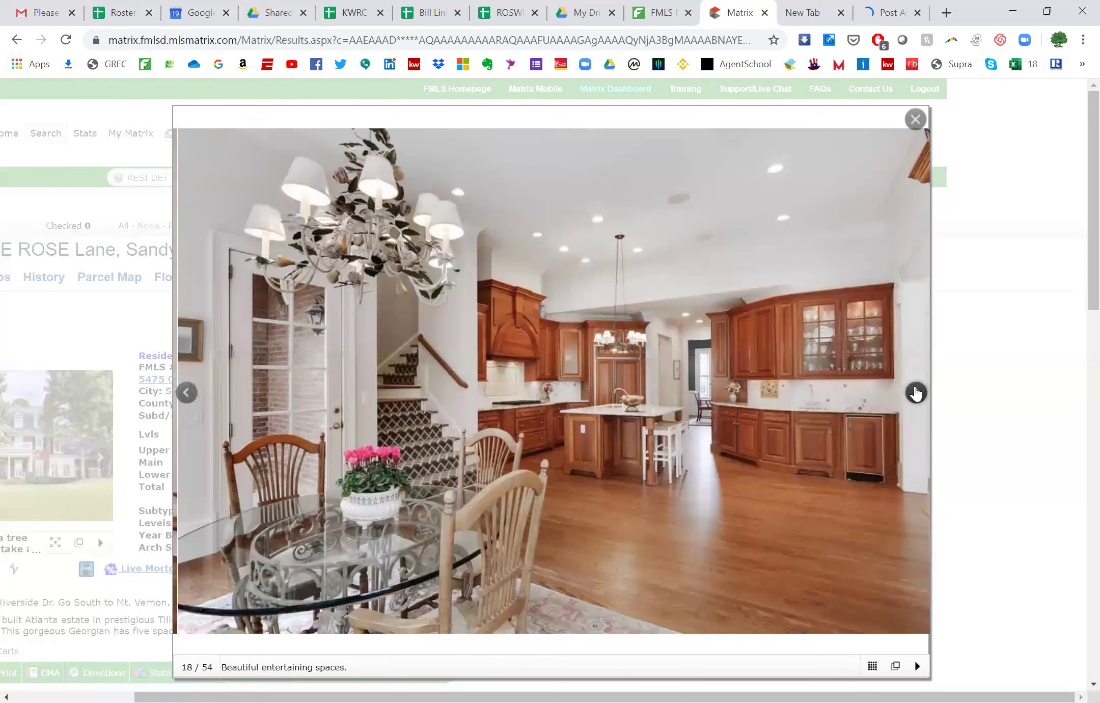
pyautogui.click(915, 393)
pyautogui.click(915, 393)
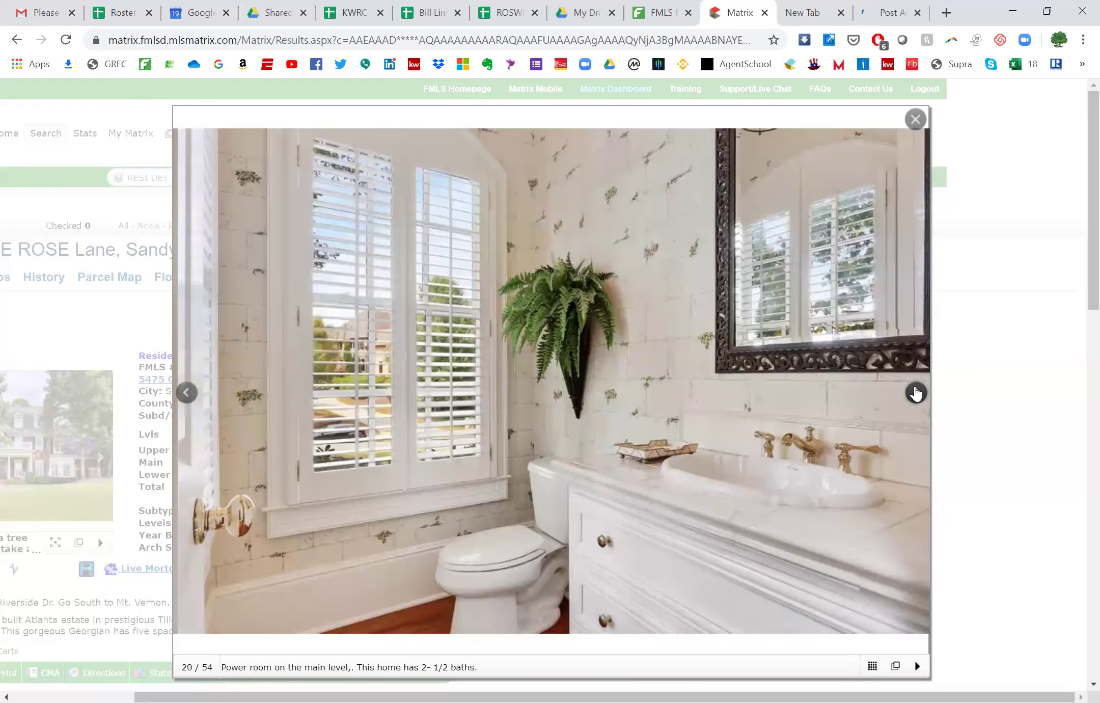
pyautogui.click(915, 393)
pyautogui.click(915, 393)
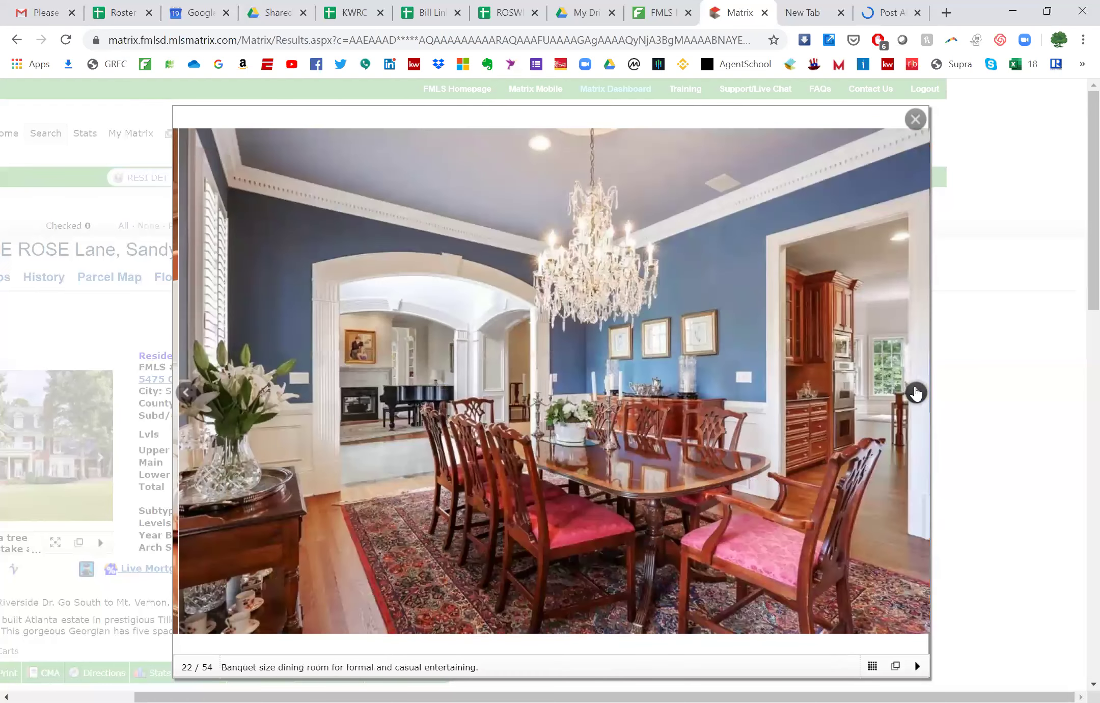
pyautogui.click(915, 393)
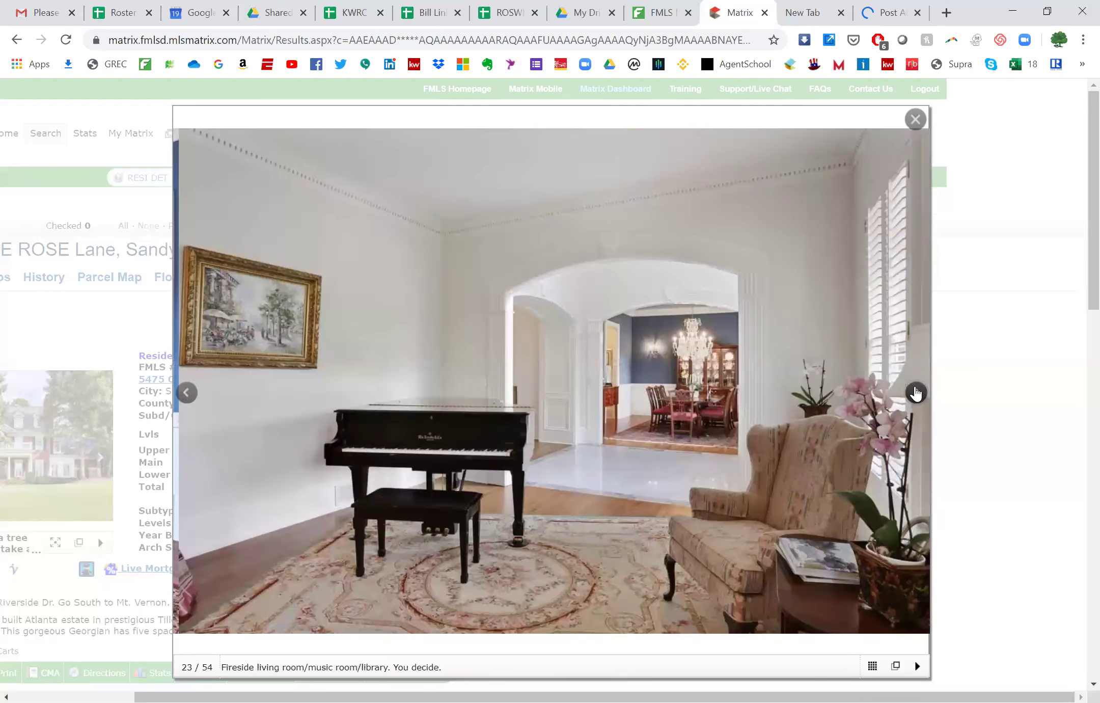
pyautogui.click(915, 393)
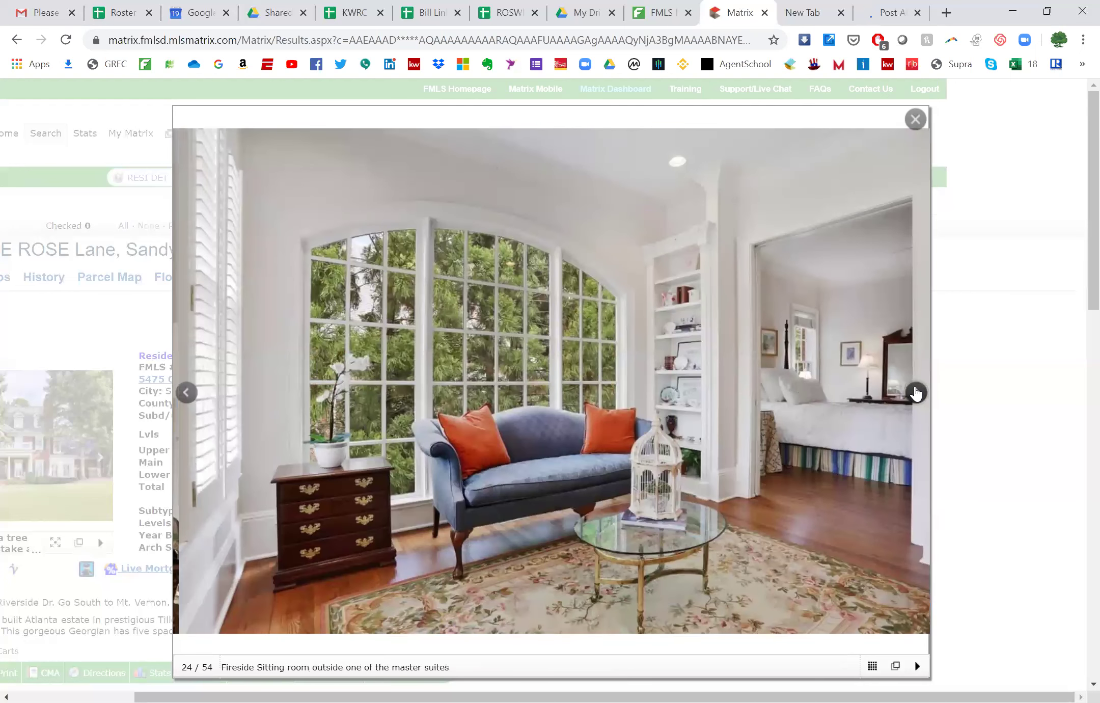
pyautogui.click(916, 393)
pyautogui.click(915, 394)
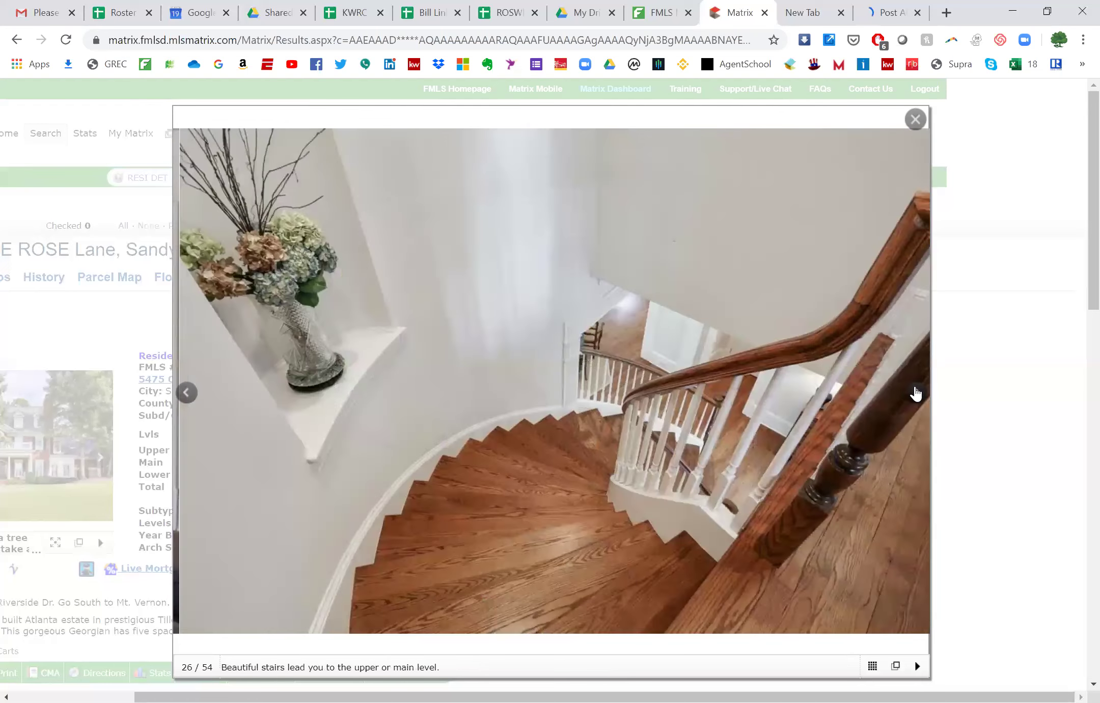
pyautogui.click(915, 394)
pyautogui.doubleClick(915, 394)
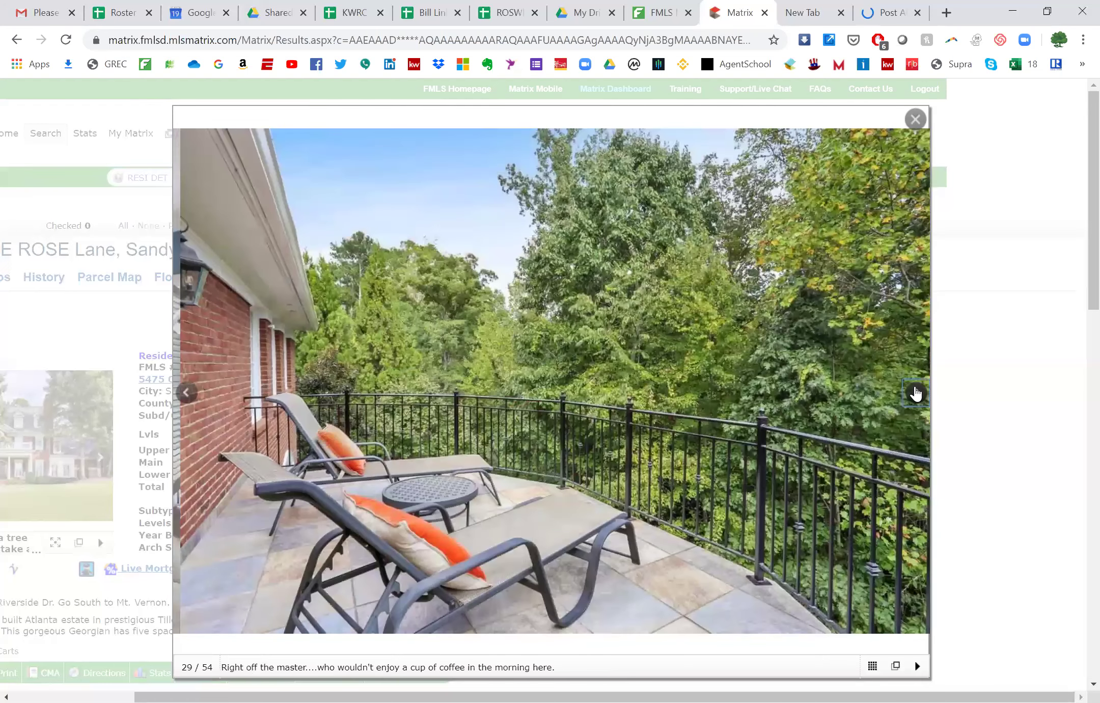
pyautogui.click(915, 393)
pyautogui.click(915, 393)
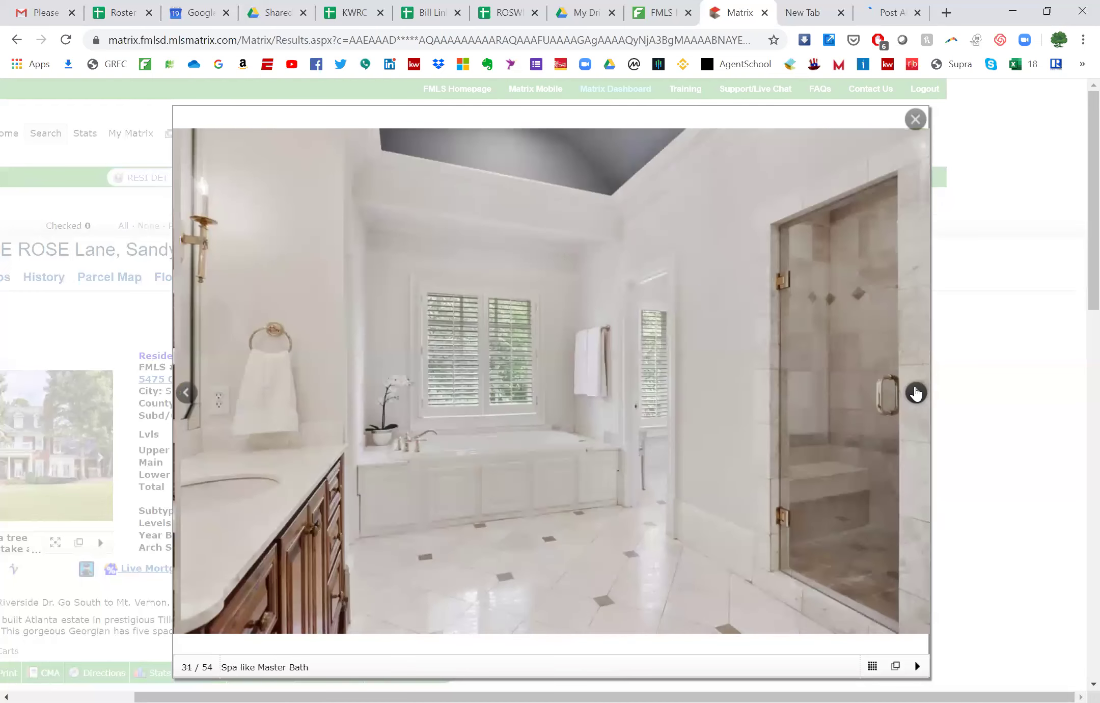
pyautogui.click(915, 393)
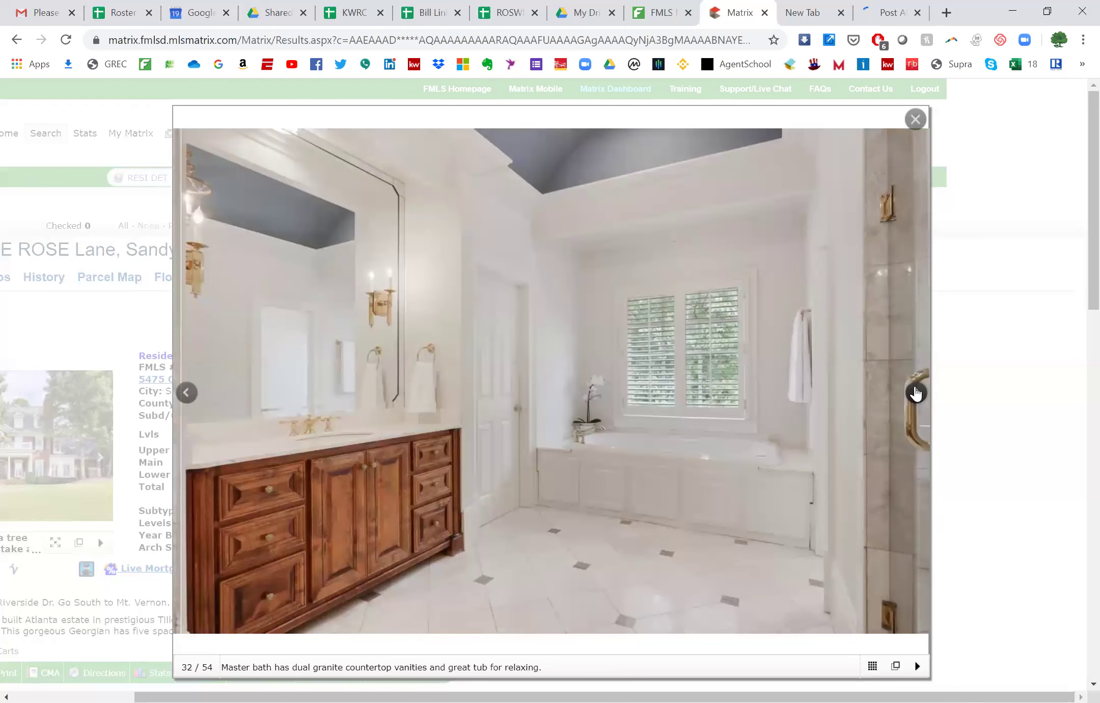
pyautogui.click(915, 393)
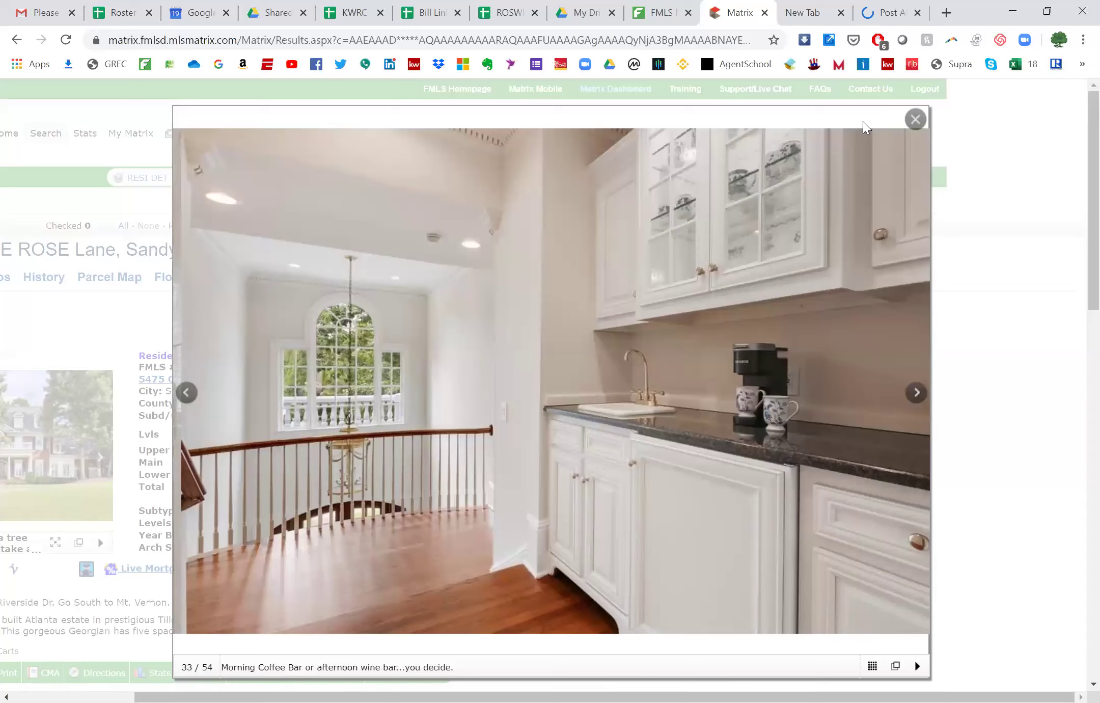
pyautogui.moveTo(818, 118); pyautogui.dragTo(726, 133)
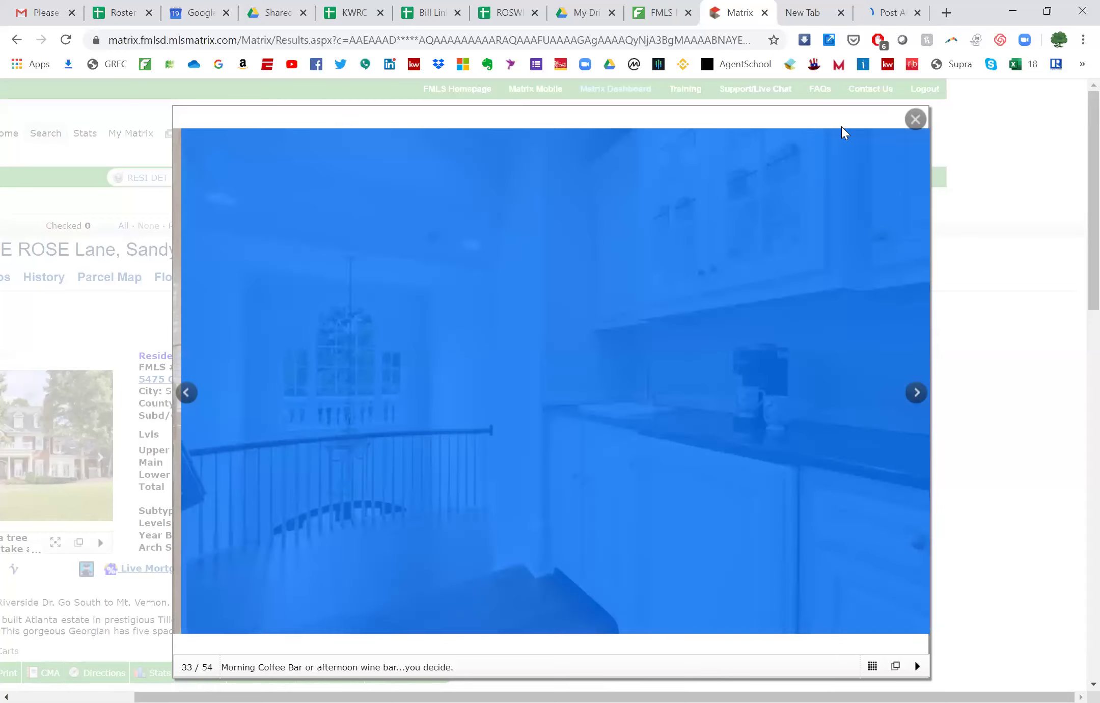
# Advance the closed listing's enlarged photos to photo 34 of 54, examine it, and close the photo viewer.
pyautogui.click(865, 122)
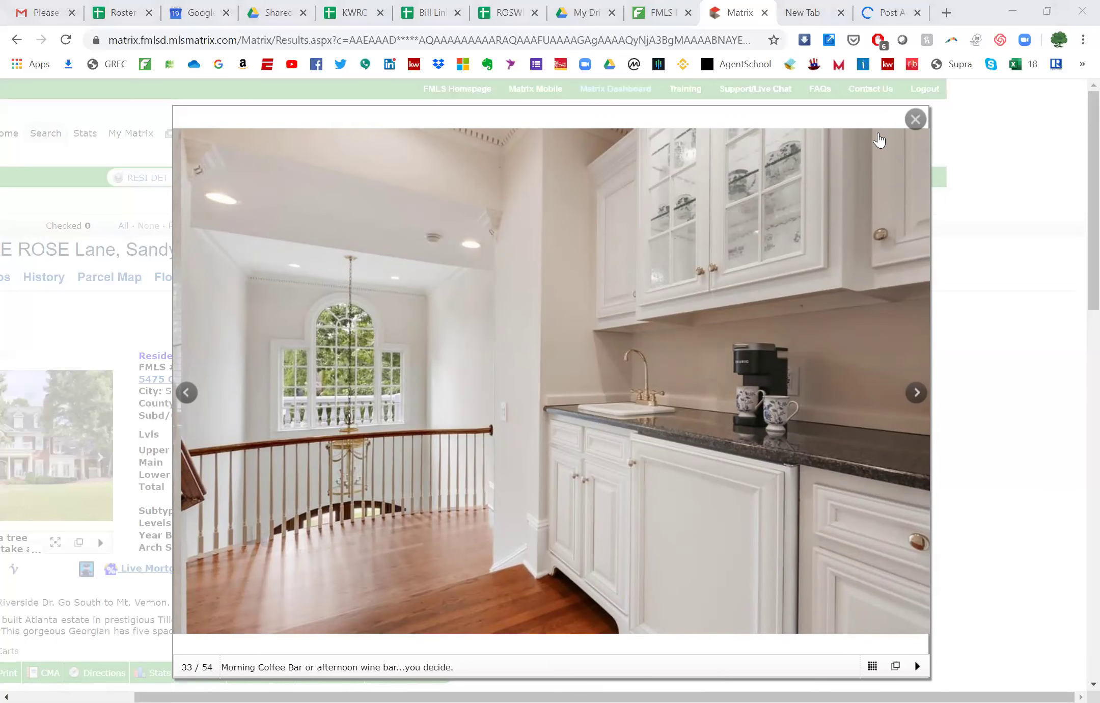
pyautogui.doubleClick(914, 401)
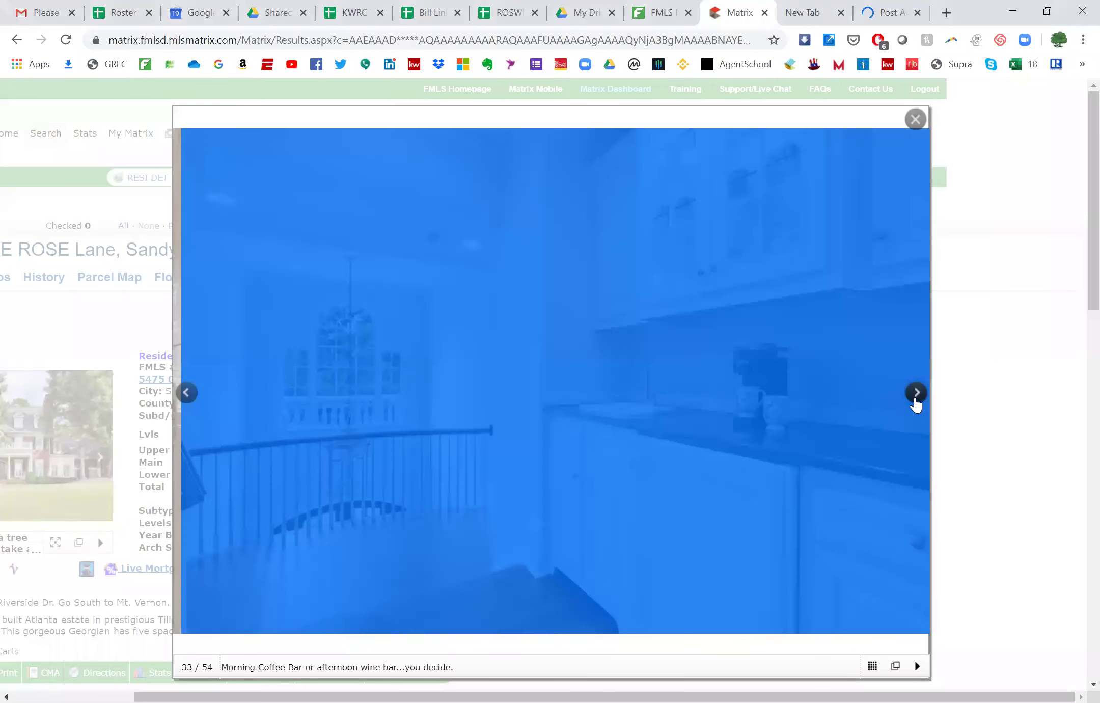
pyautogui.click(874, 245)
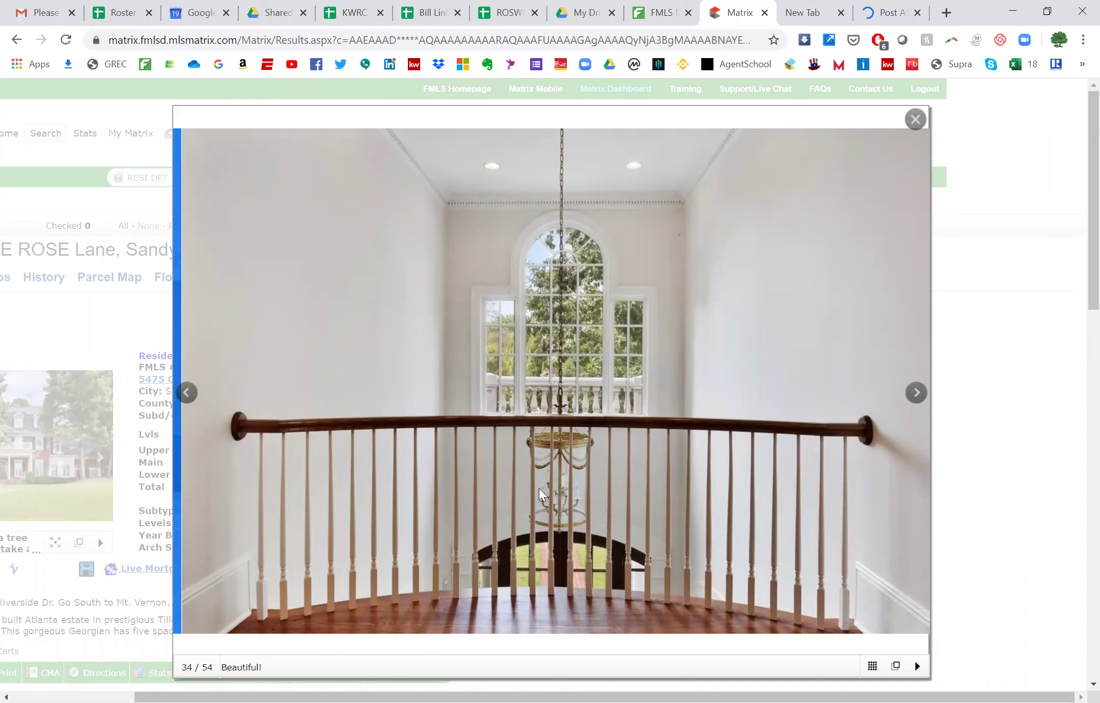
pyautogui.press('Escape')
# Review the closed $1,775,000 listing's summary, public remarks, features and tax information, and return to its heading.
pyautogui.scroll(-5, 539, 487)
pyautogui.hscroll(-3, 539, 488)
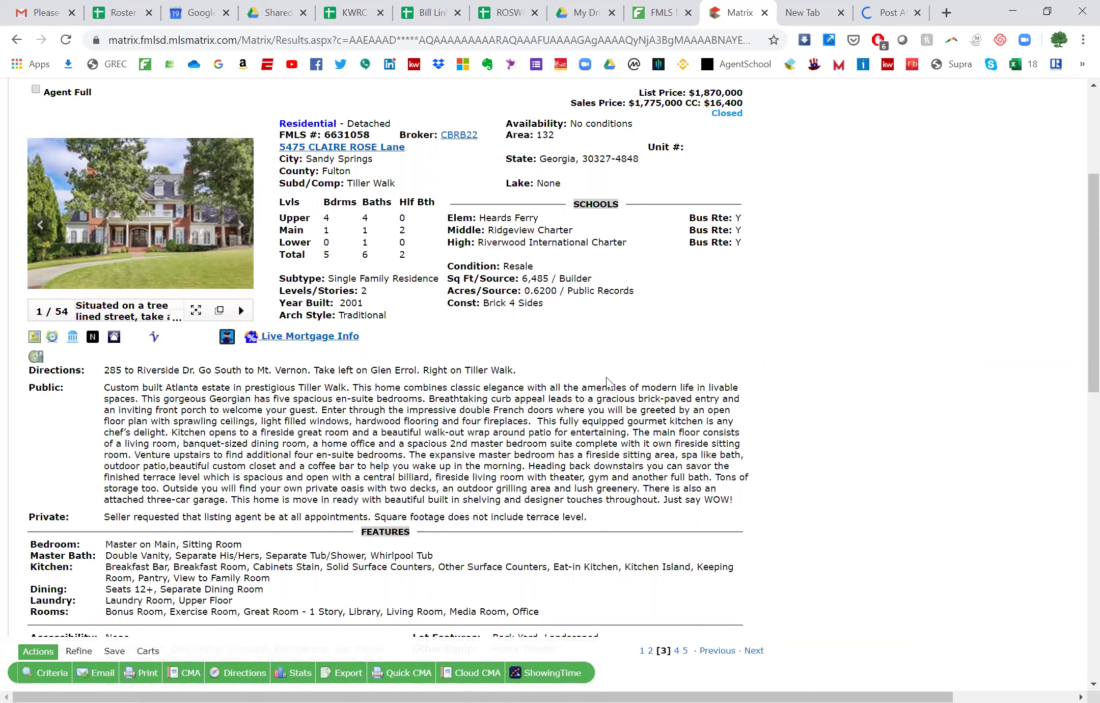
pyautogui.scroll(1, 608, 382)
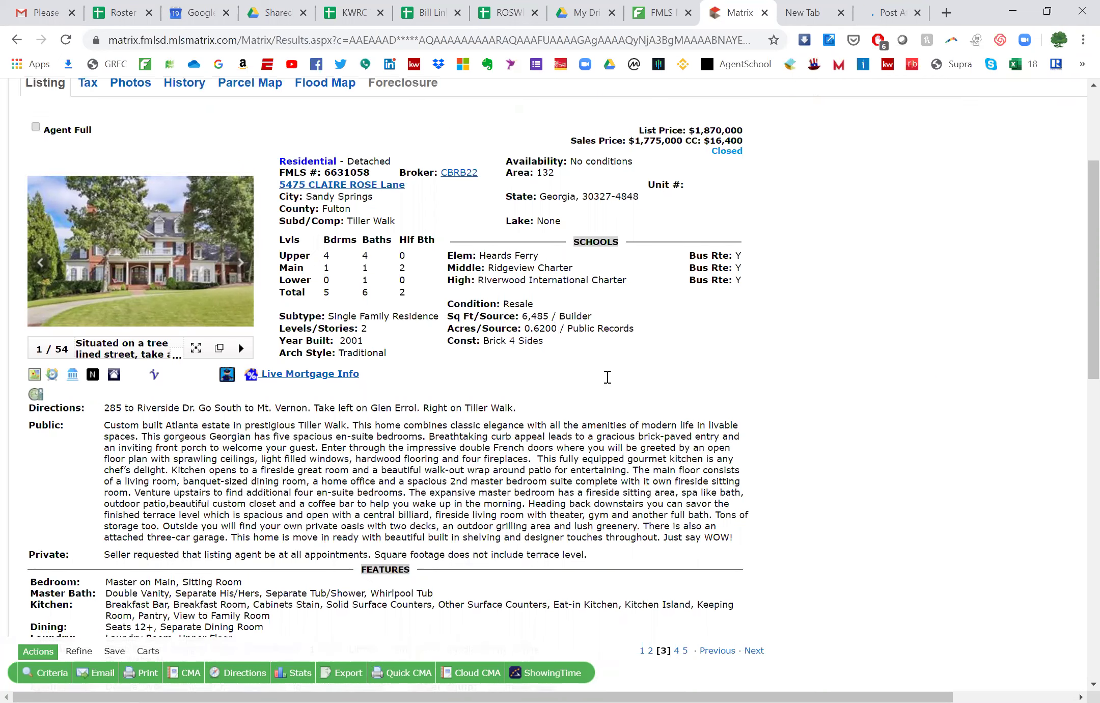
pyautogui.scroll(-3, 609, 383)
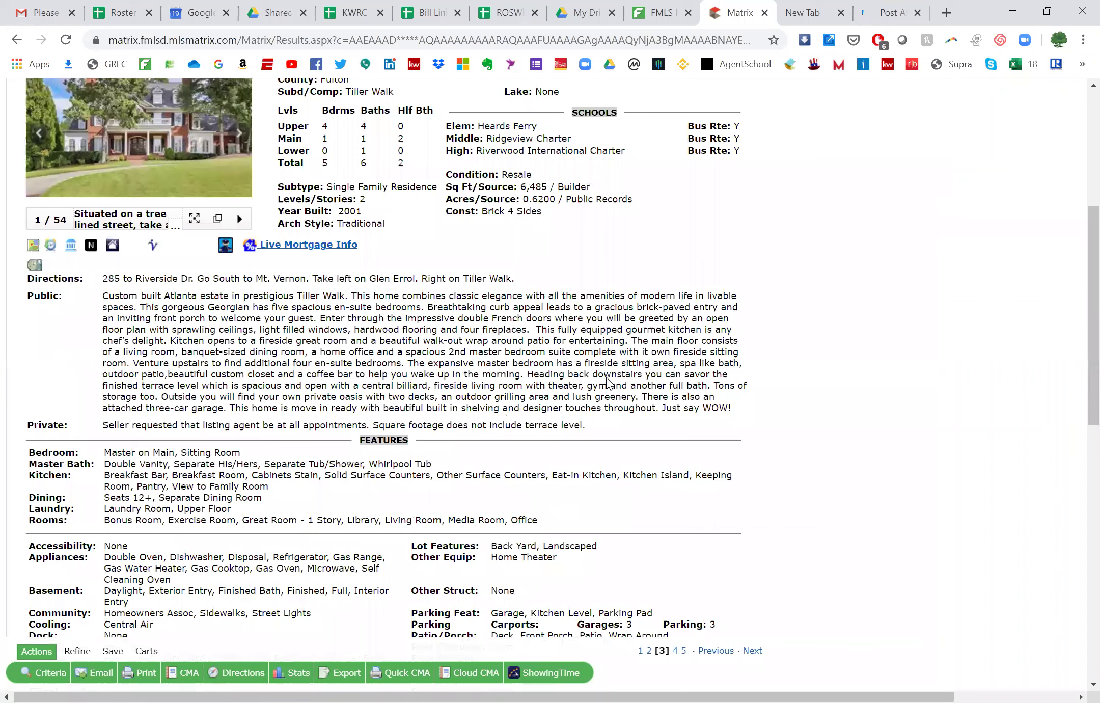
pyautogui.scroll(-6, 608, 382)
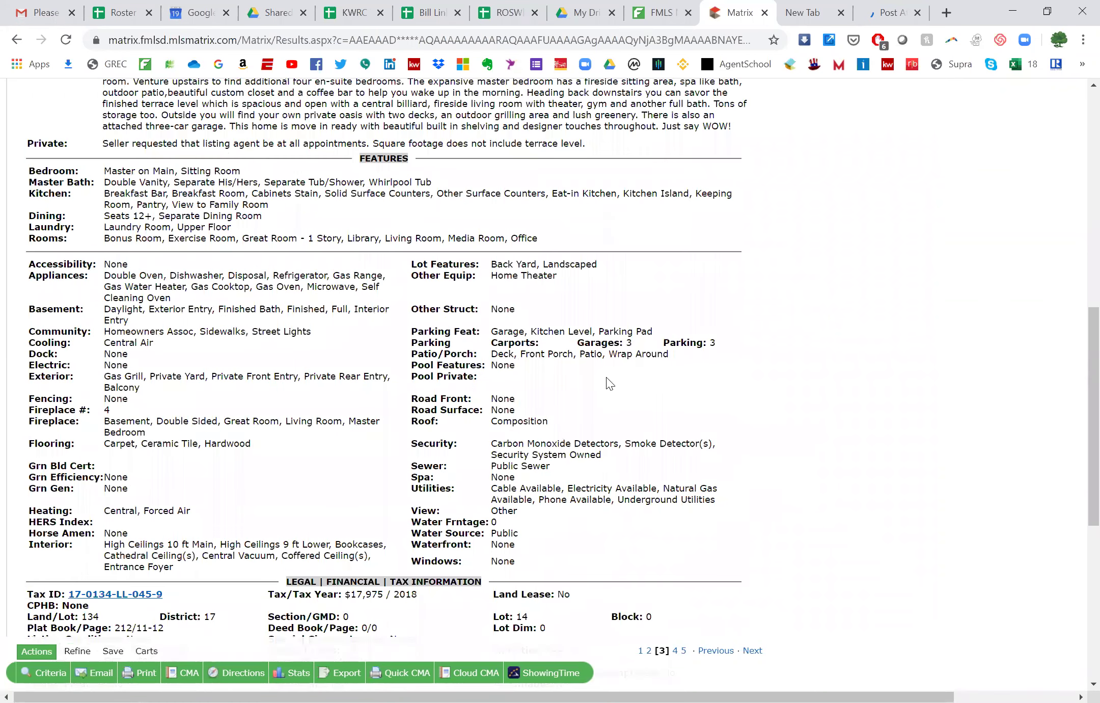
pyautogui.scroll(-4, 609, 382)
pyautogui.scroll(16, 609, 382)
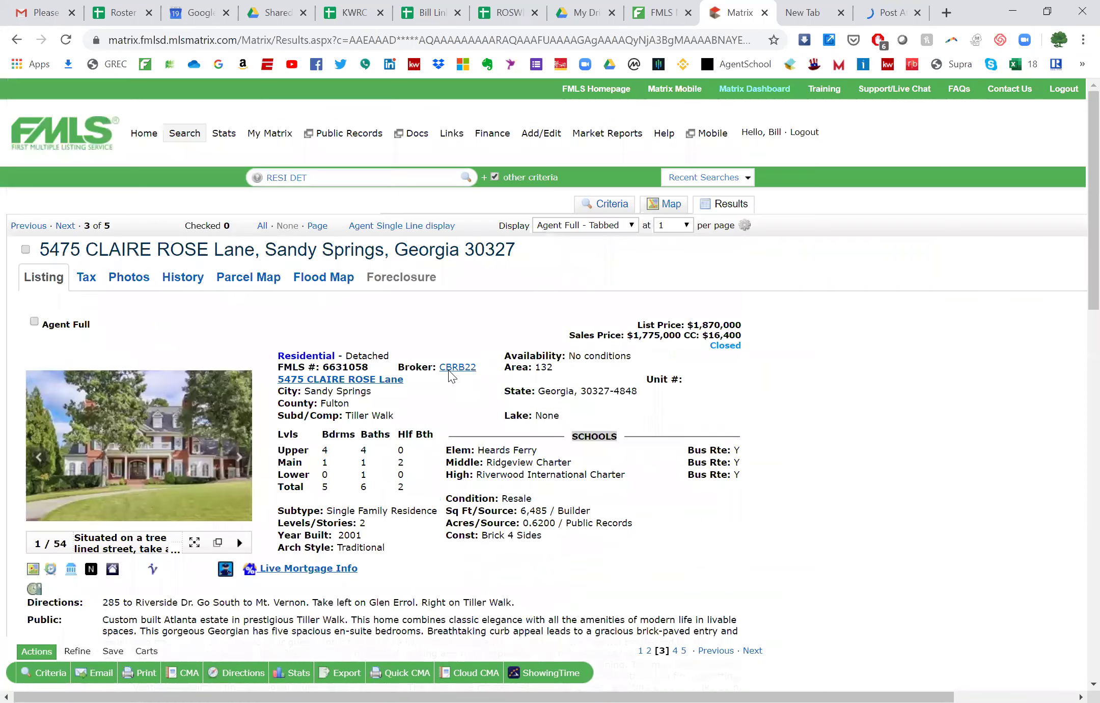
# Open the next closed Tiller Walk listing, with the $1,704,970 sales price, and examine its summary, remarks and sold information.
pyautogui.click(71, 227)
pyautogui.scroll(-6, 701, 504)
pyautogui.scroll(3, 703, 498)
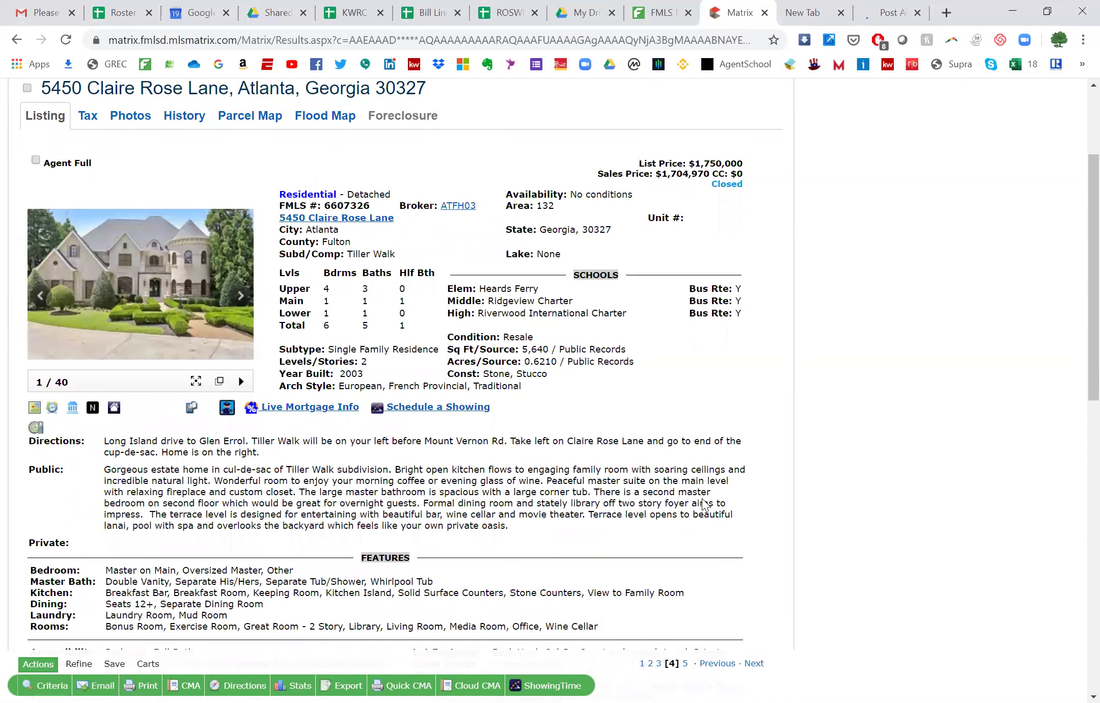
pyautogui.scroll(-10, 501, 479)
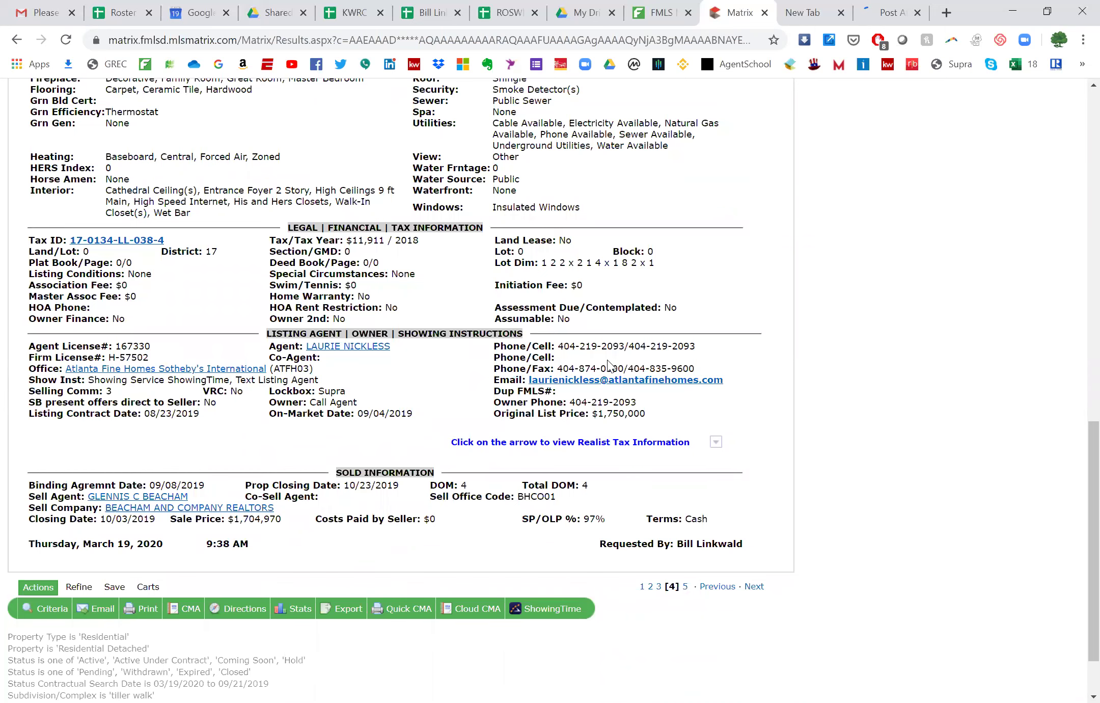
pyautogui.scroll(1, 608, 365)
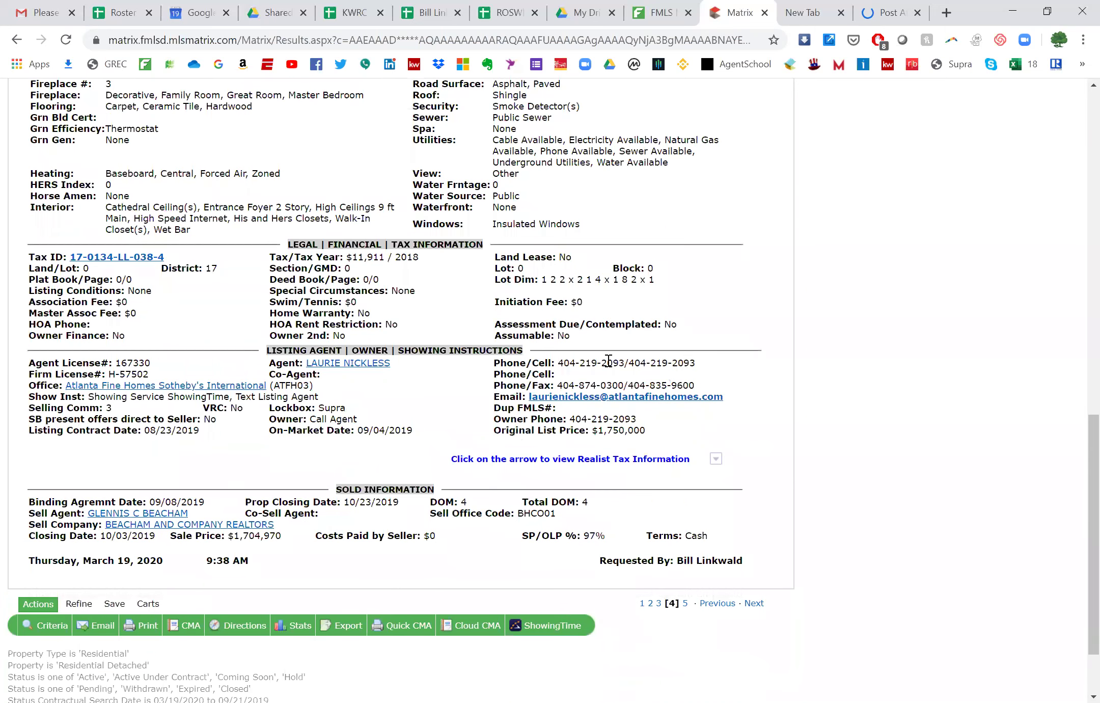
pyautogui.scroll(10, 609, 360)
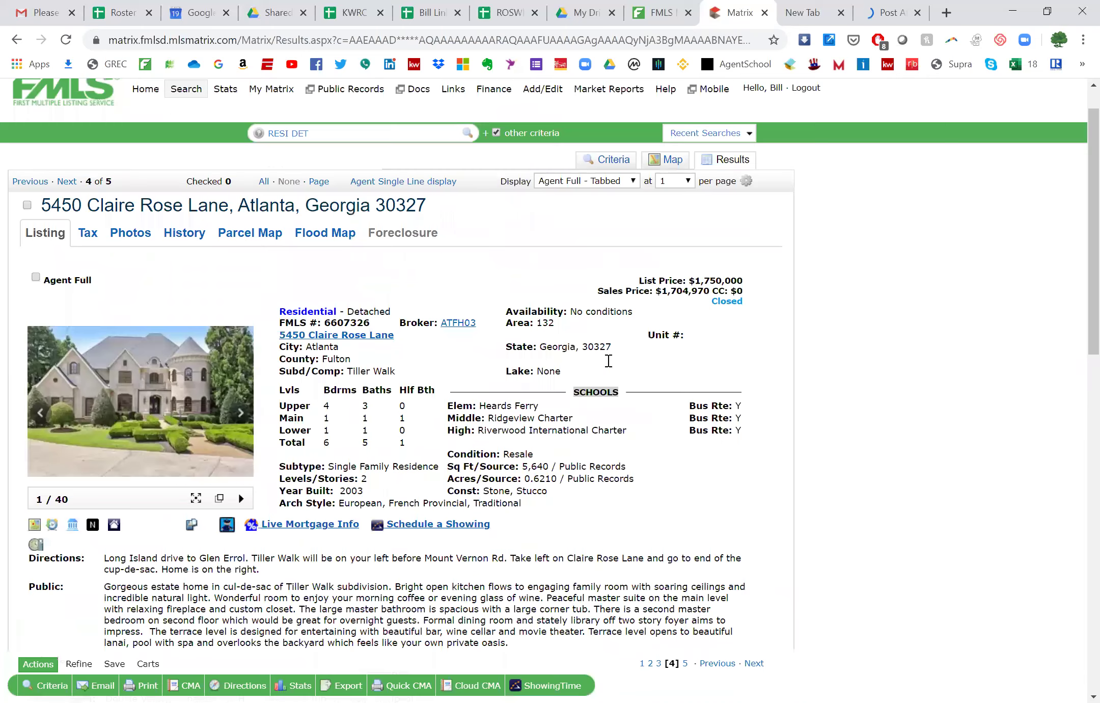
pyautogui.scroll(2, 608, 361)
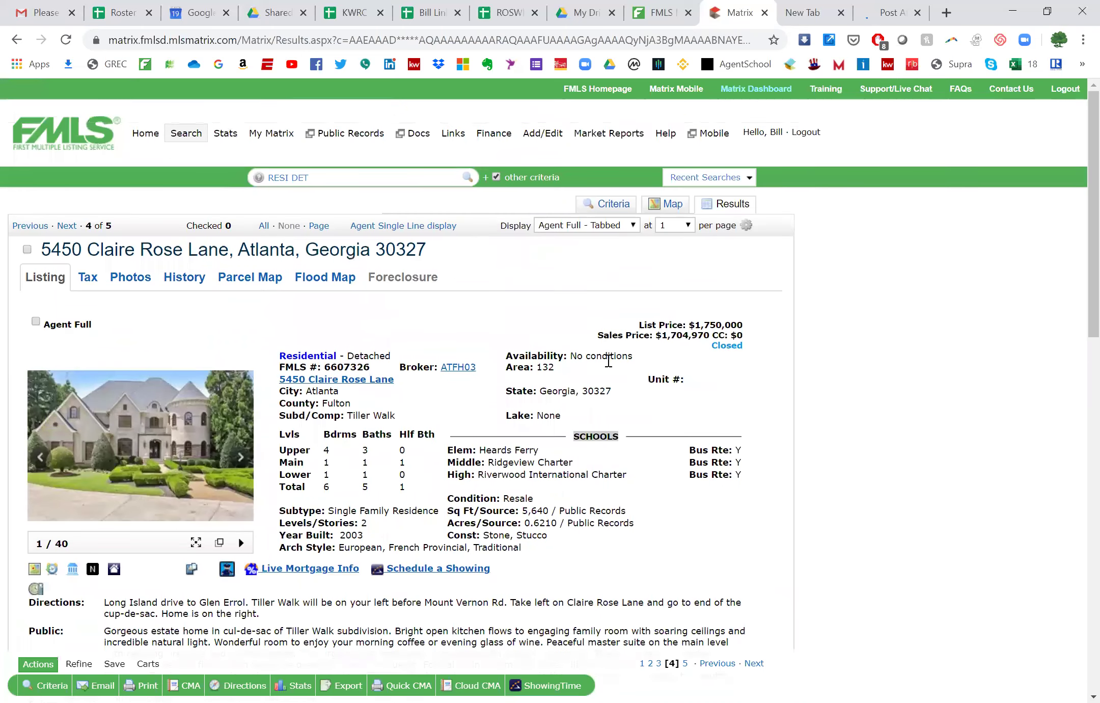
pyautogui.scroll(-3, 609, 360)
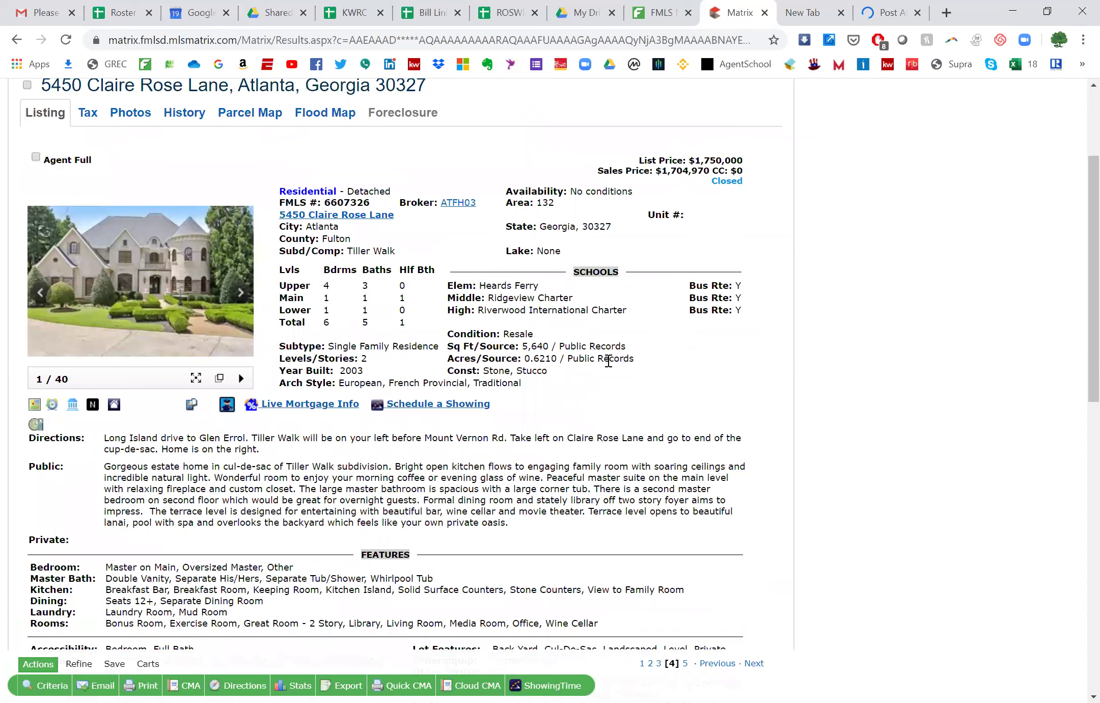
# Enlarge the $1,704,970 listing's main exterior photo and browse forward to photo 8 of 40, examining the interior rooms.
pyautogui.click(144, 265)
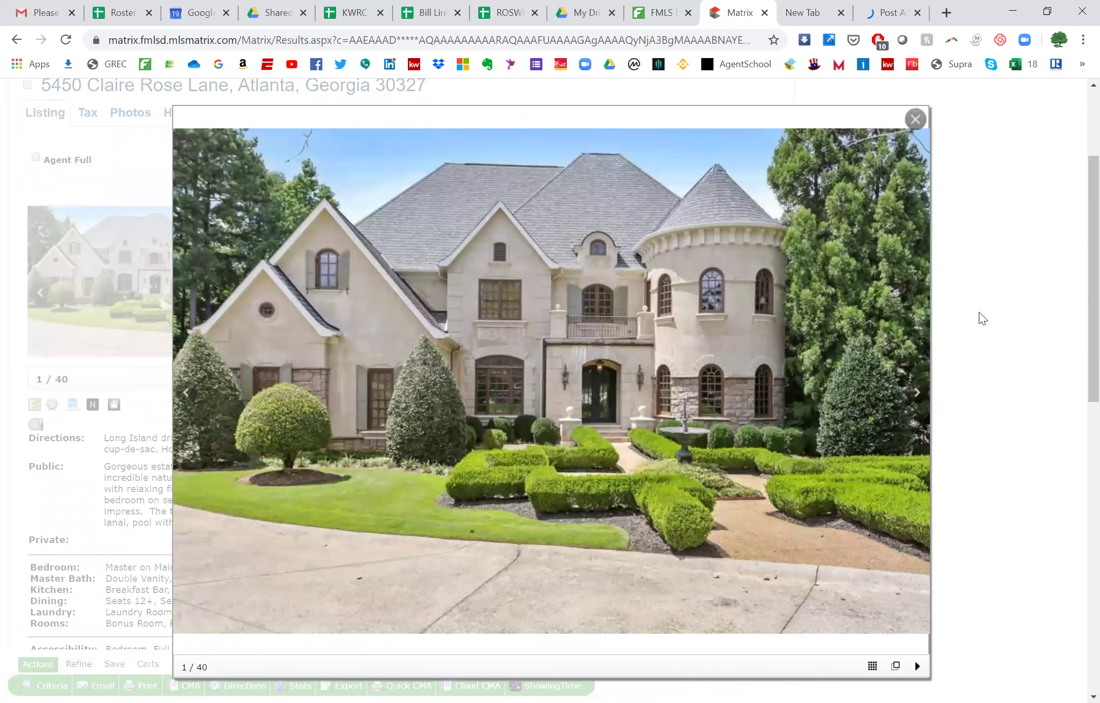
pyautogui.doubleClick(925, 393)
pyautogui.click(922, 395)
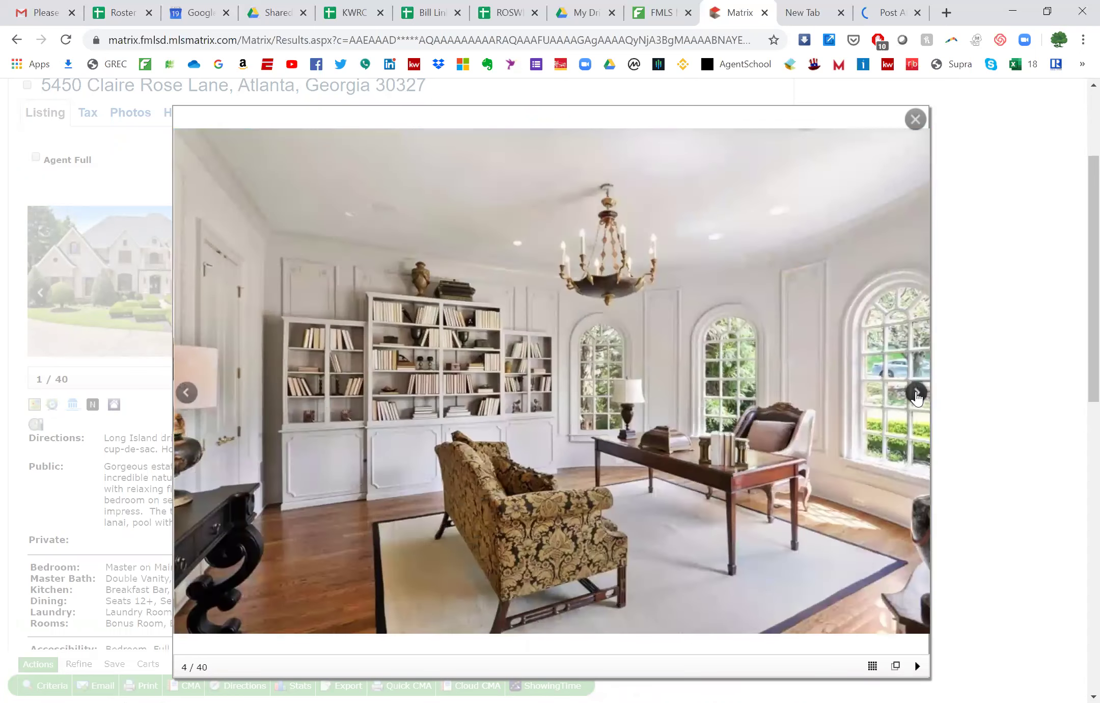
pyautogui.click(917, 395)
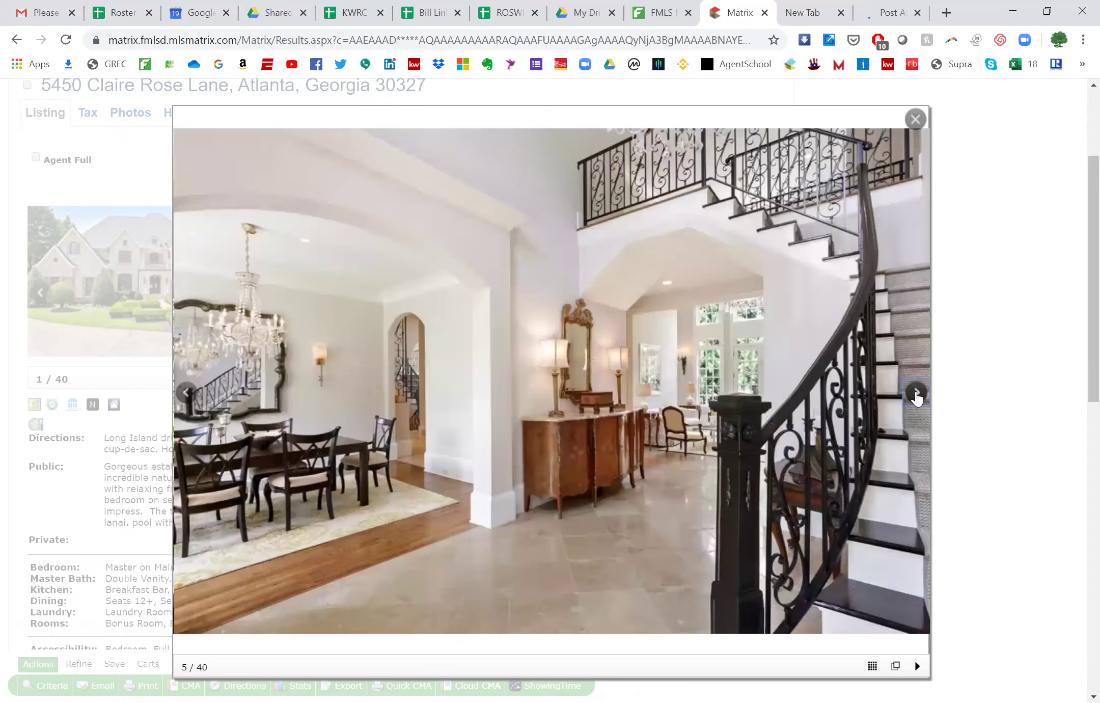
pyautogui.click(917, 395)
pyautogui.click(917, 395)
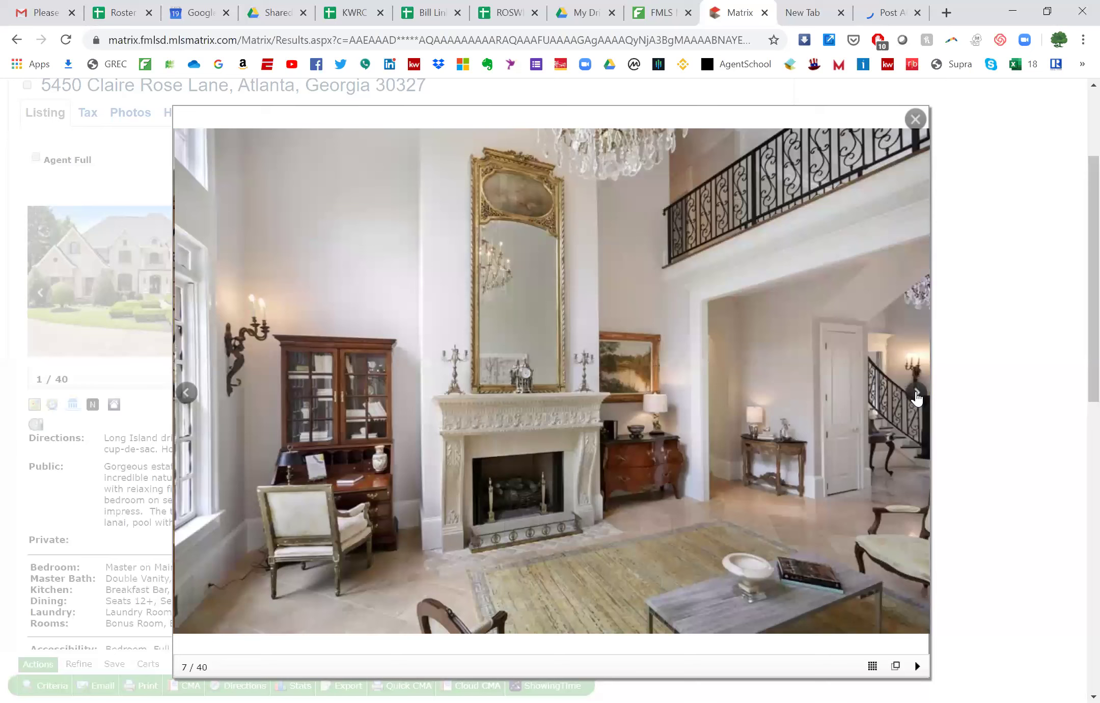
pyautogui.click(917, 395)
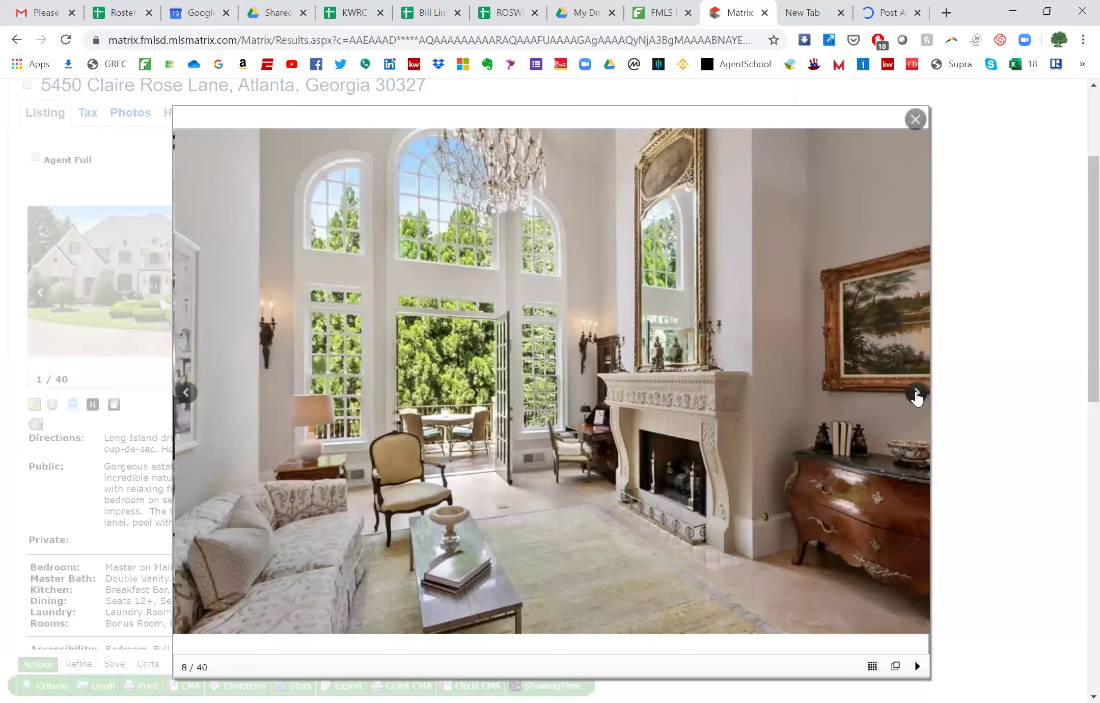
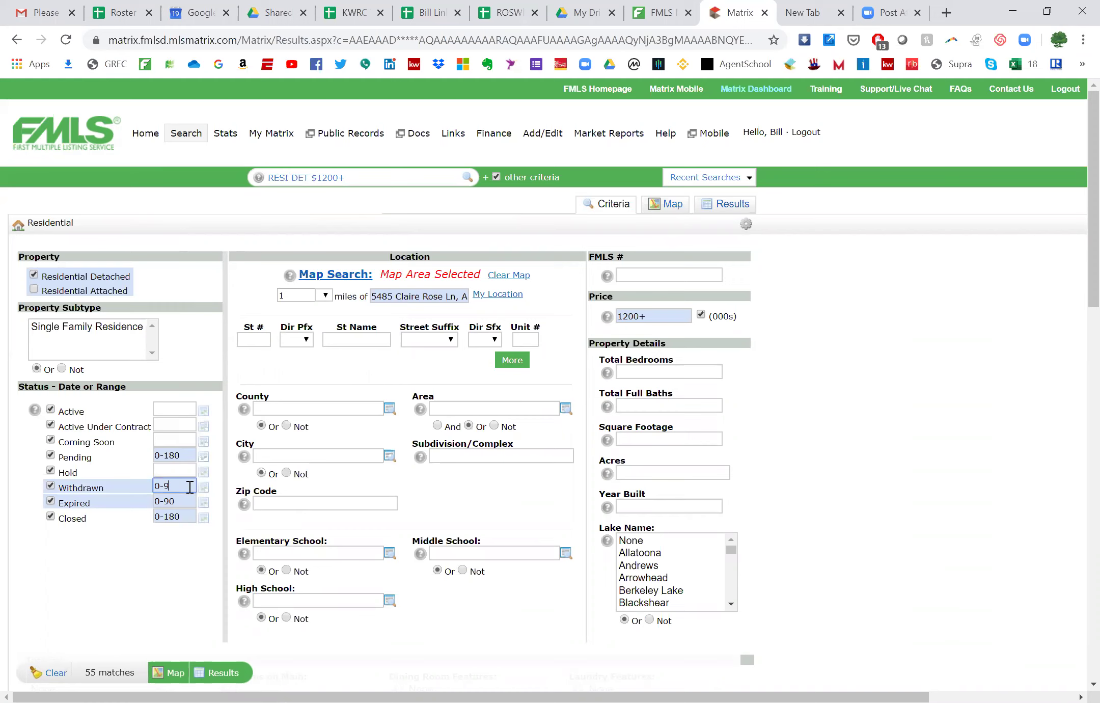
# Set the Pending and Closed status date ranges to 0-90 in the residential search and display the matching listings.
pyautogui.click(187, 451)
pyautogui.press('BackSpace')
pyautogui.press('BackSpace')
pyautogui.press('BackSpace')
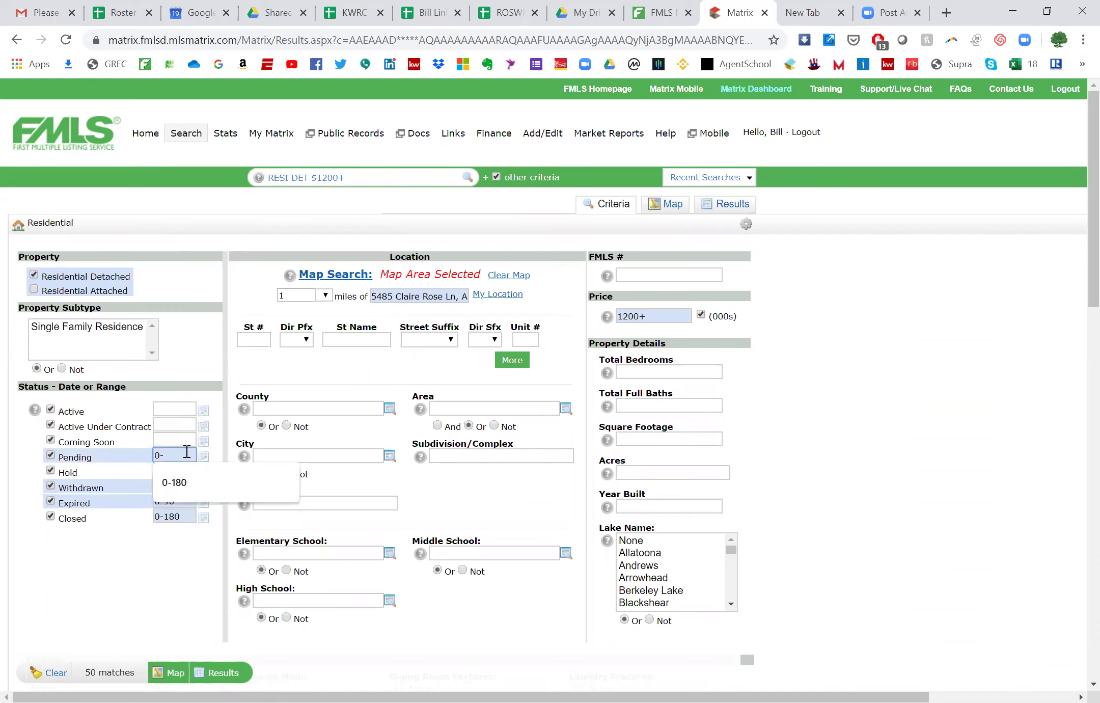
pyautogui.write('90')
pyautogui.click(184, 517)
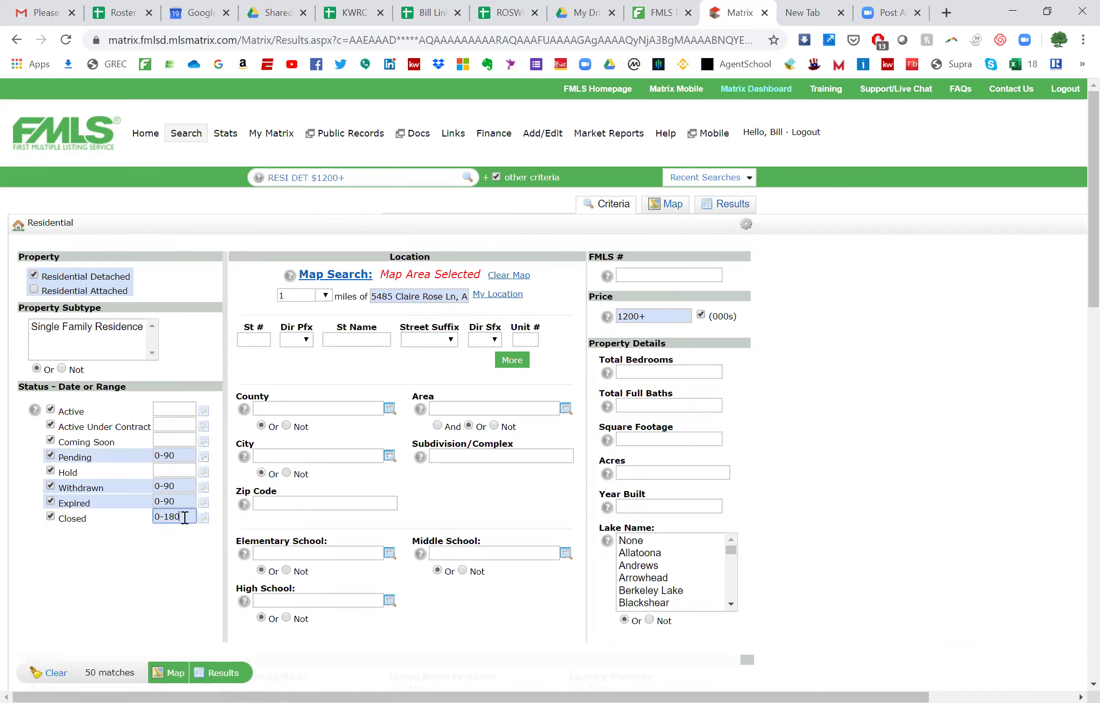
pyautogui.press('BackSpace')
pyautogui.press('BackSpace')
pyautogui.press('BackSpace')
pyautogui.write('90')
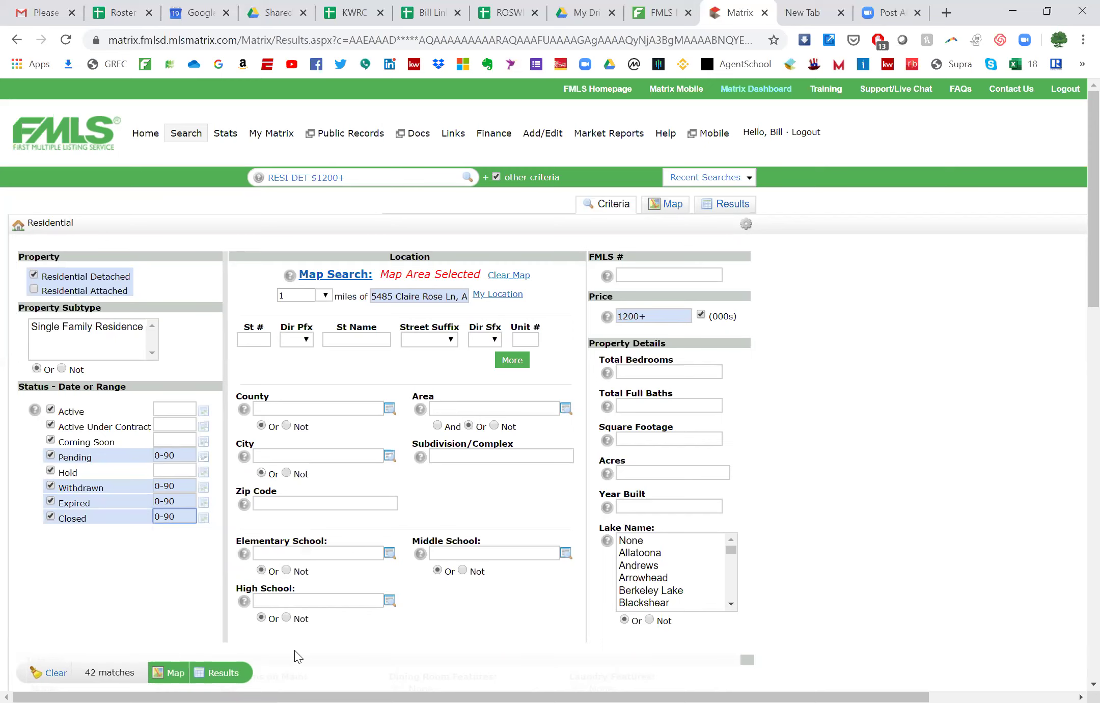
pyautogui.click(222, 677)
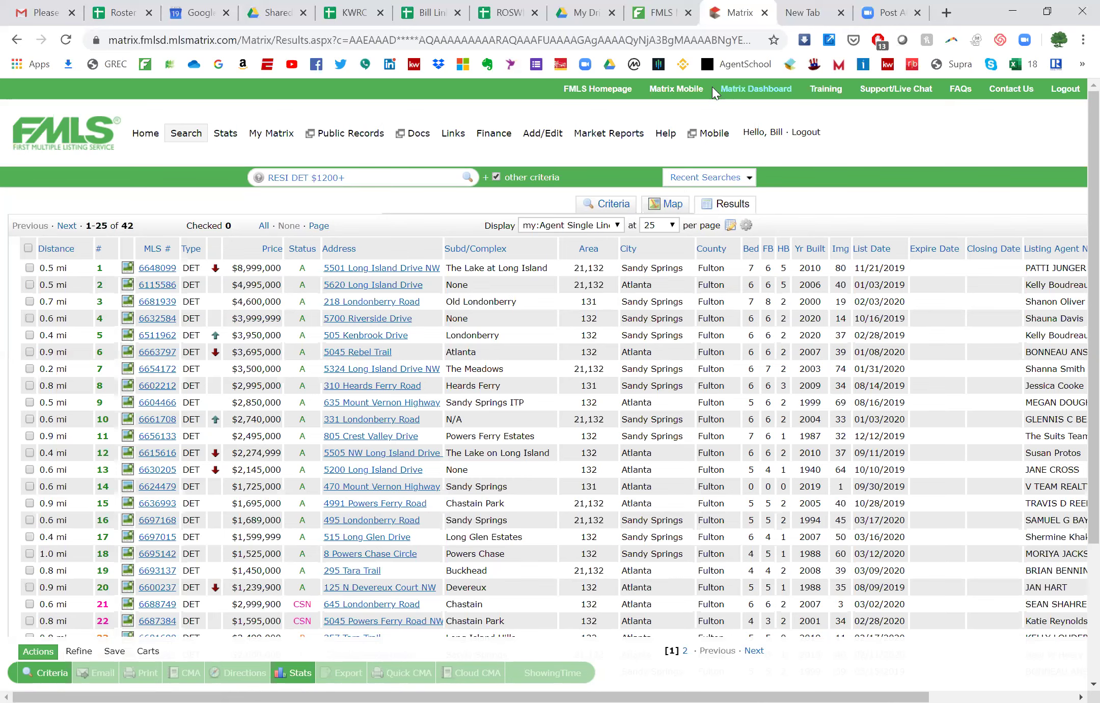
# Return to the search criteria, set the price range to 1200-2500 in thousands, and display the matching listings.
pyautogui.click(609, 208)
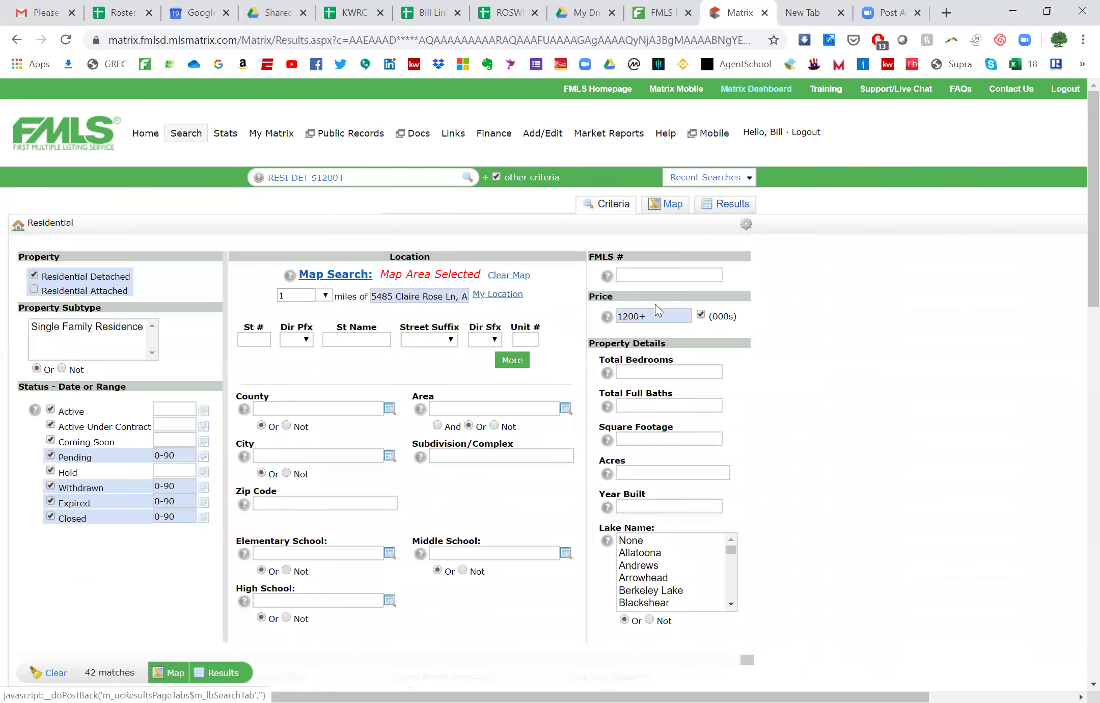
pyautogui.click(660, 316)
pyautogui.press('BackSpace')
pyautogui.write('-')
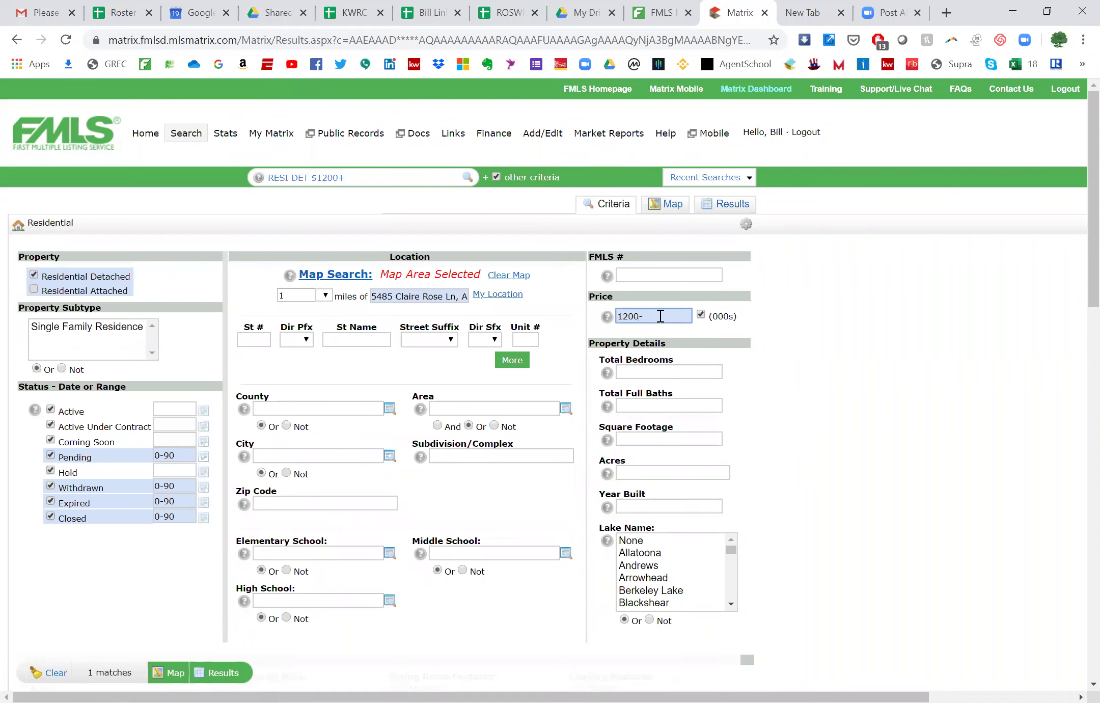
pyautogui.write('2500')
pyautogui.click(219, 673)
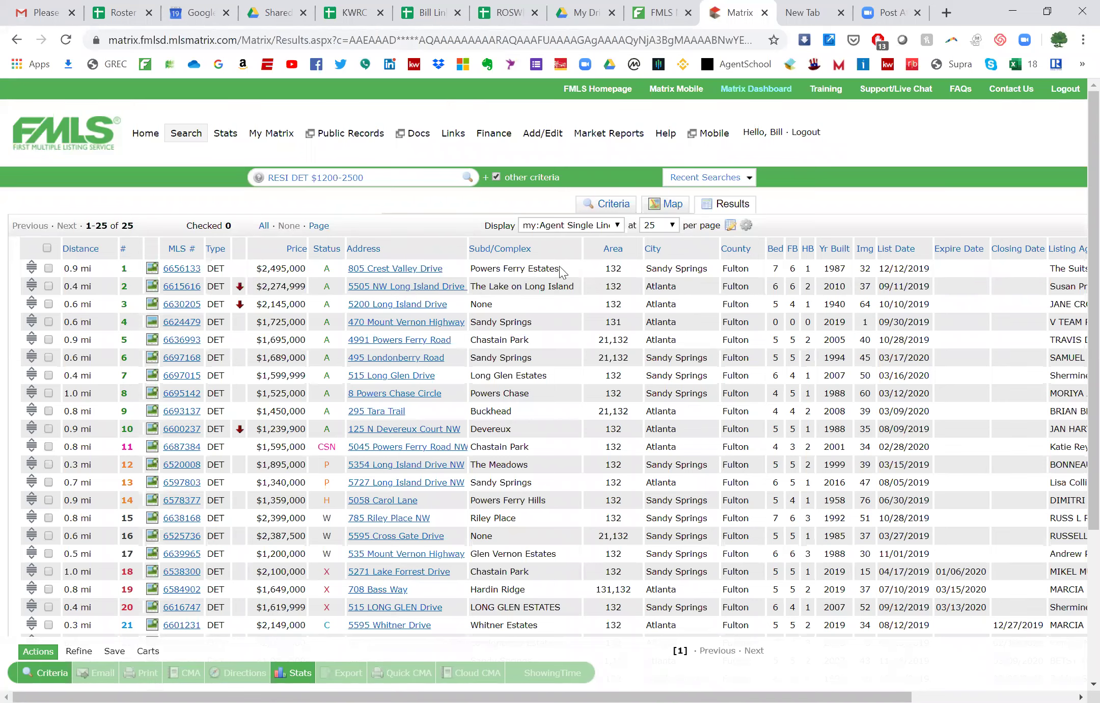
# Open the active $1,725,000 listing from the results and examine its summary, public and private remarks, and features.
pyautogui.click(180, 325)
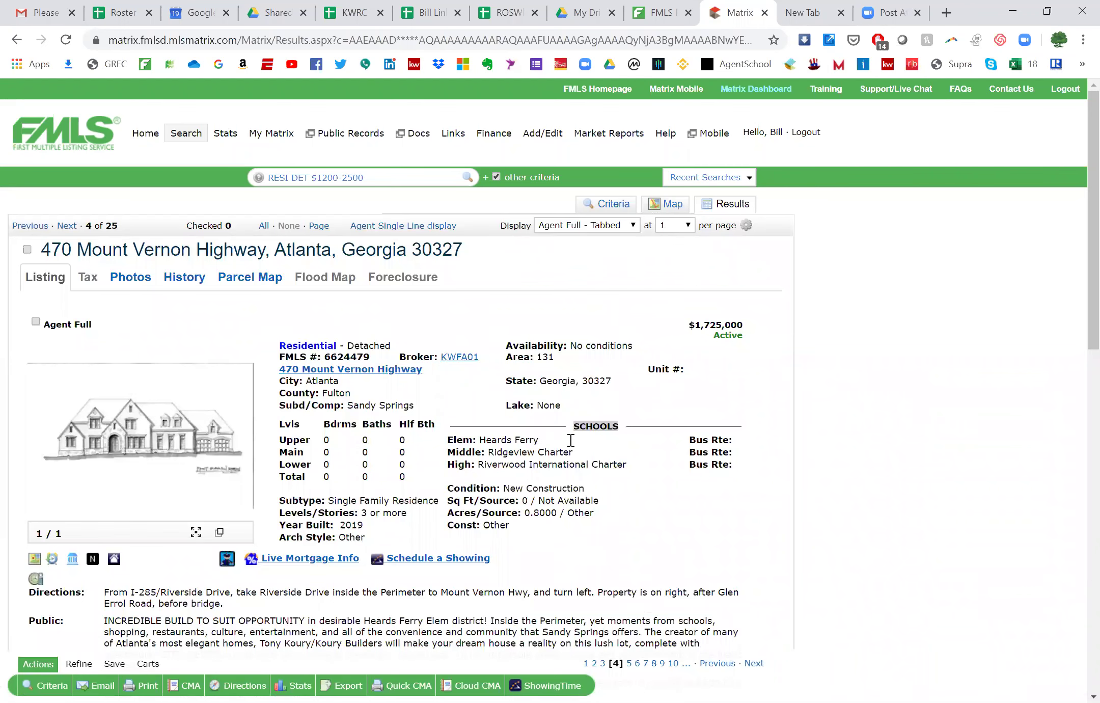
pyautogui.scroll(-1, 570, 440)
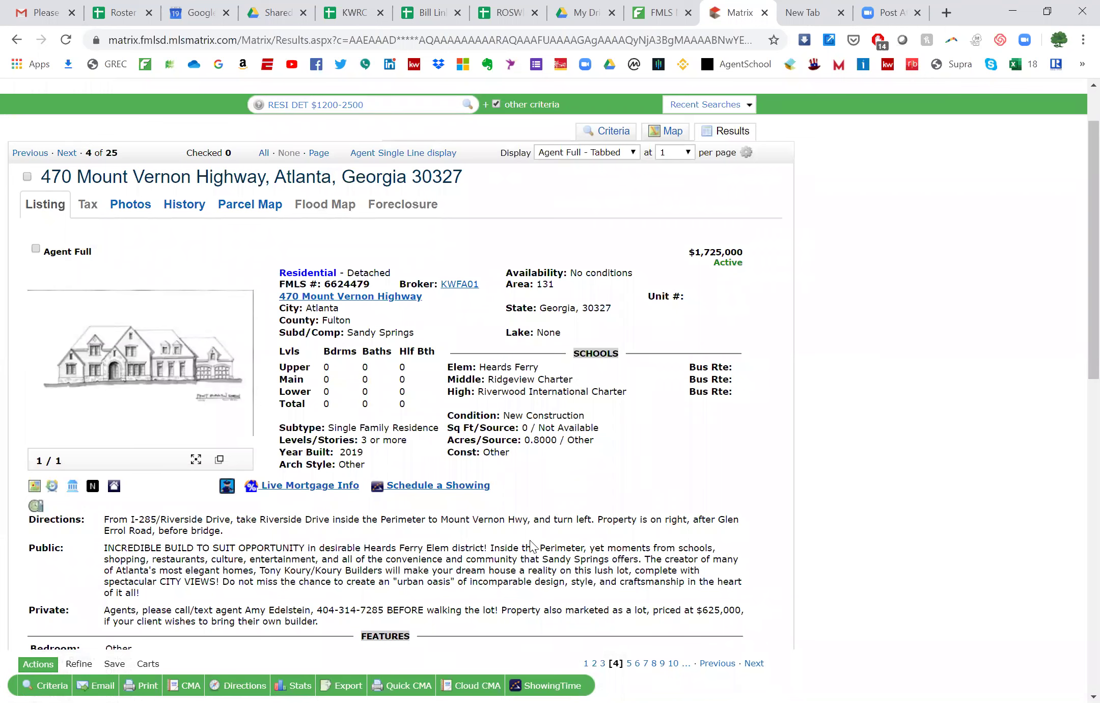
pyautogui.scroll(-1, 531, 546)
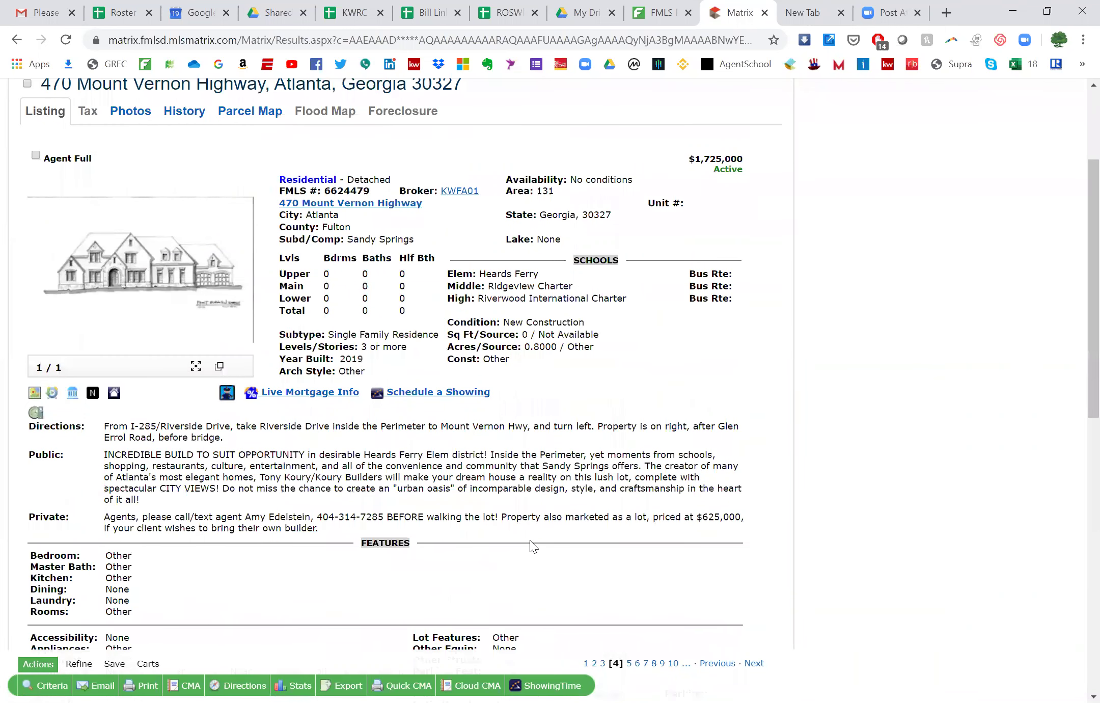
pyautogui.scroll(-1, 533, 545)
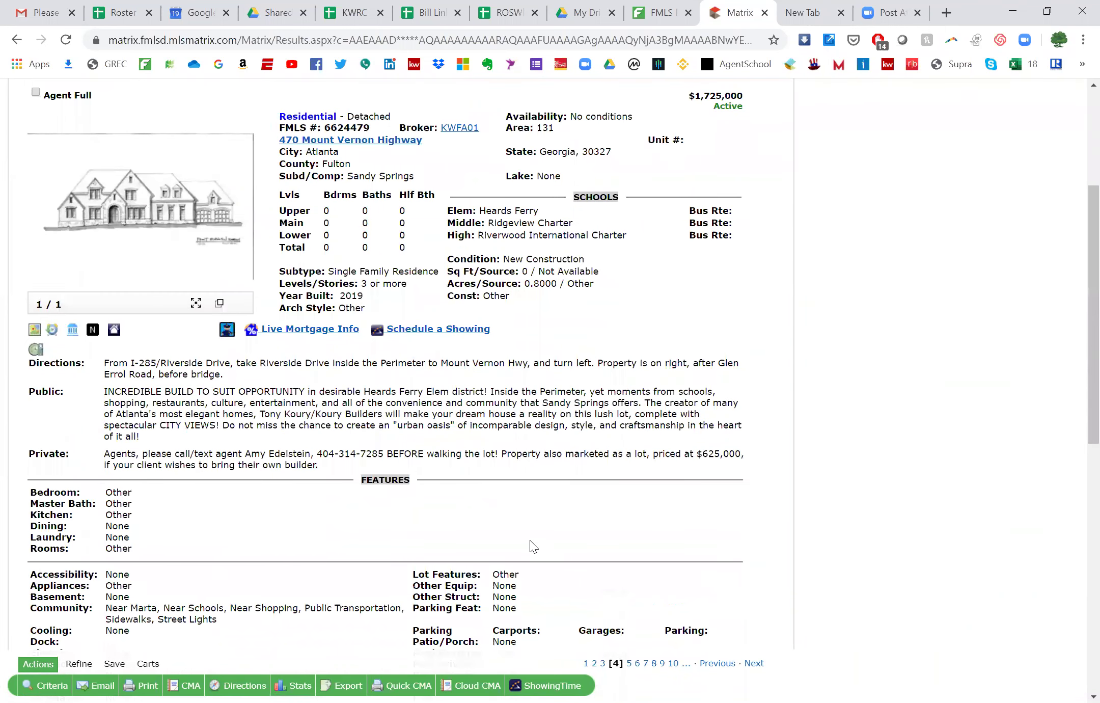
pyautogui.scroll(-1, 532, 546)
pyautogui.scroll(-1, 532, 546)
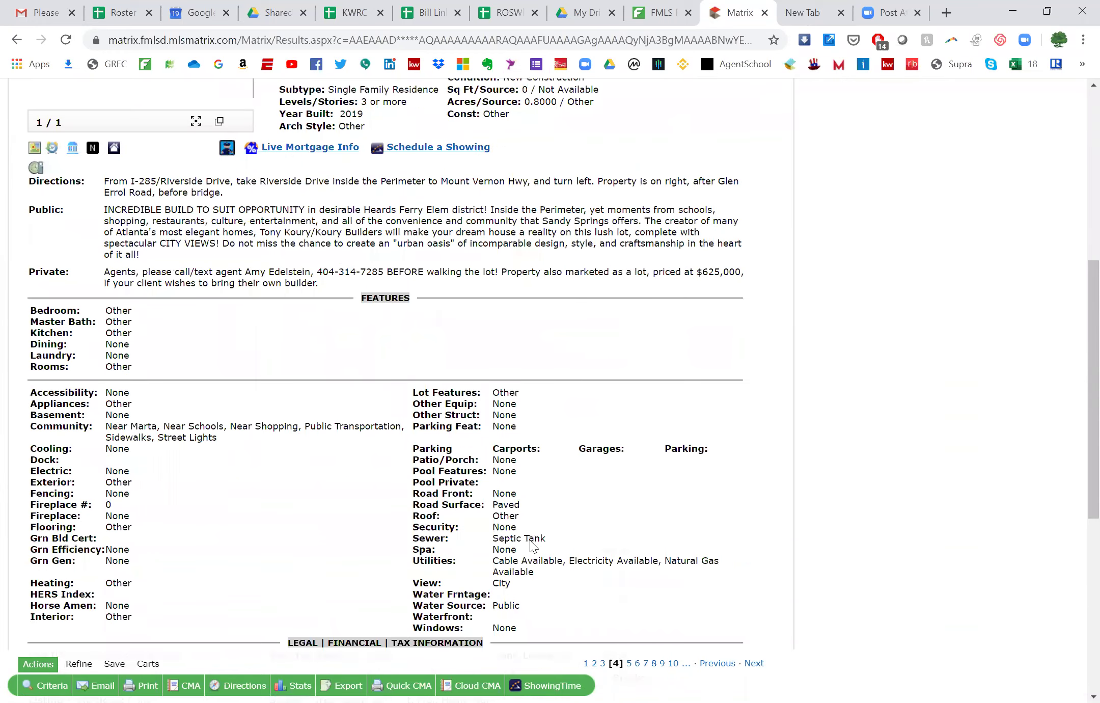
pyautogui.scroll(5, 532, 546)
pyautogui.scroll(-3, 532, 546)
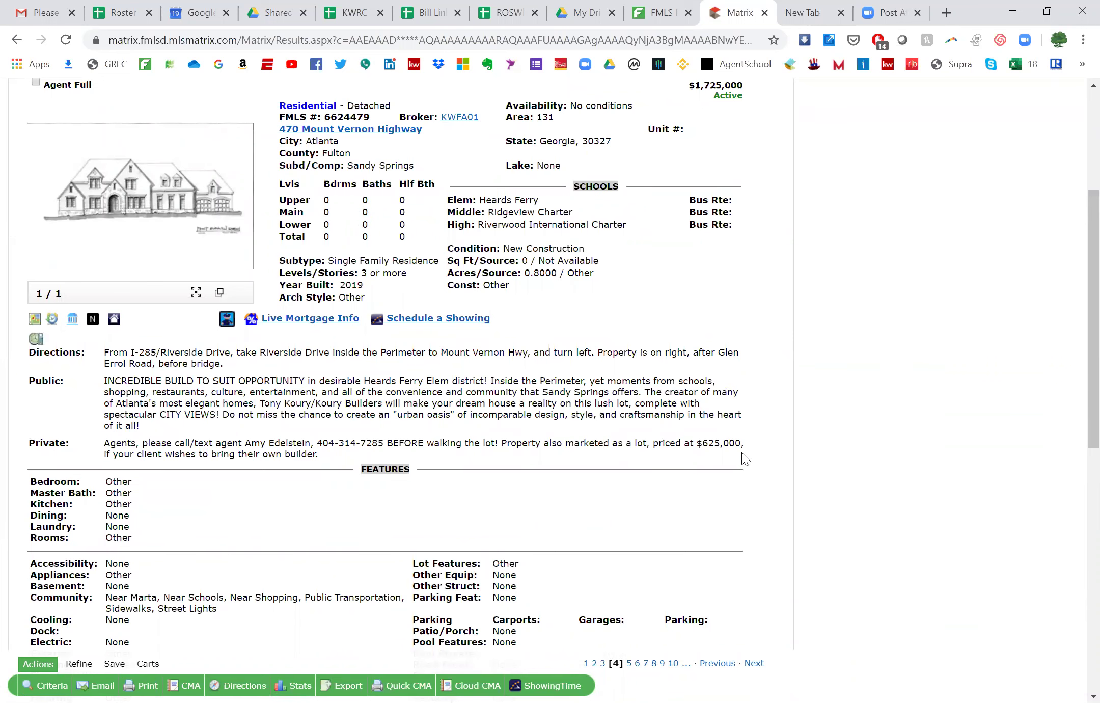
pyautogui.scroll(5, 261, 219)
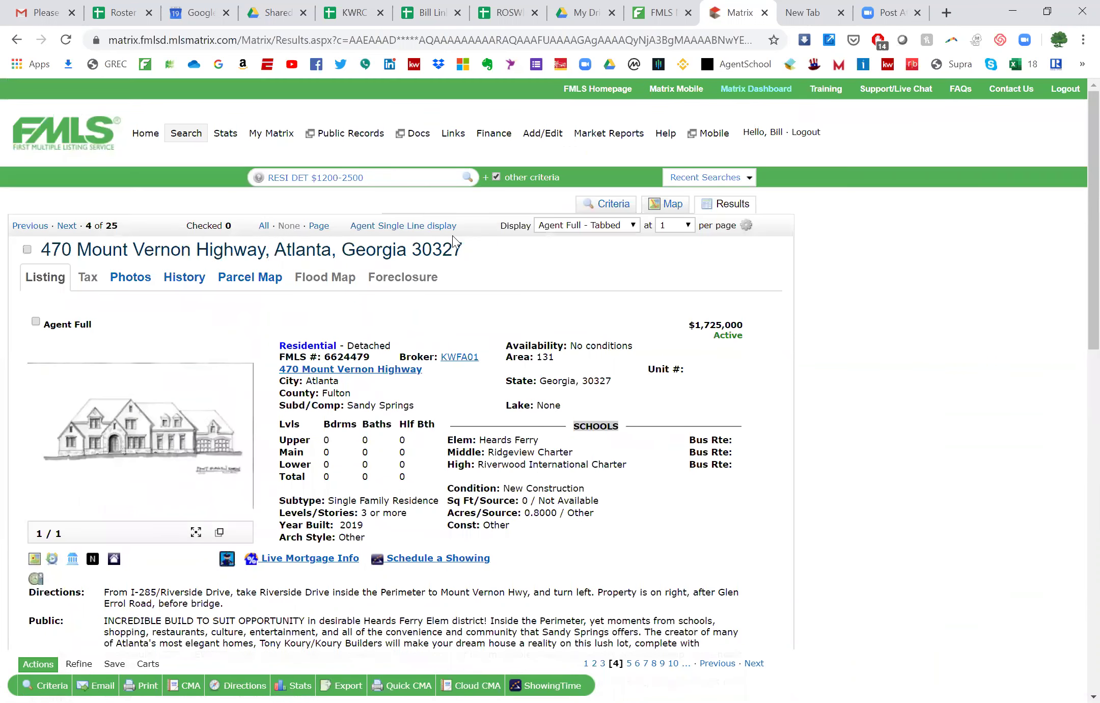
# Advance to the next listing, priced at $1,695,000, and examine its summary, public and private remarks, and room features.
pyautogui.click(62, 228)
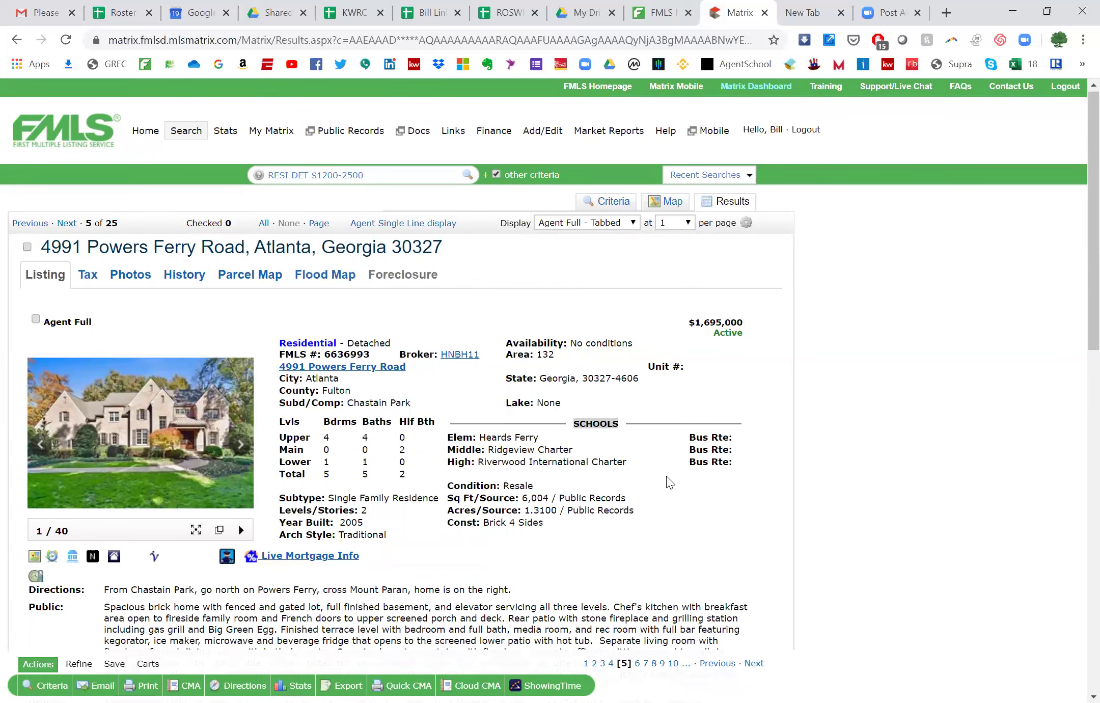
pyautogui.scroll(-3, 667, 479)
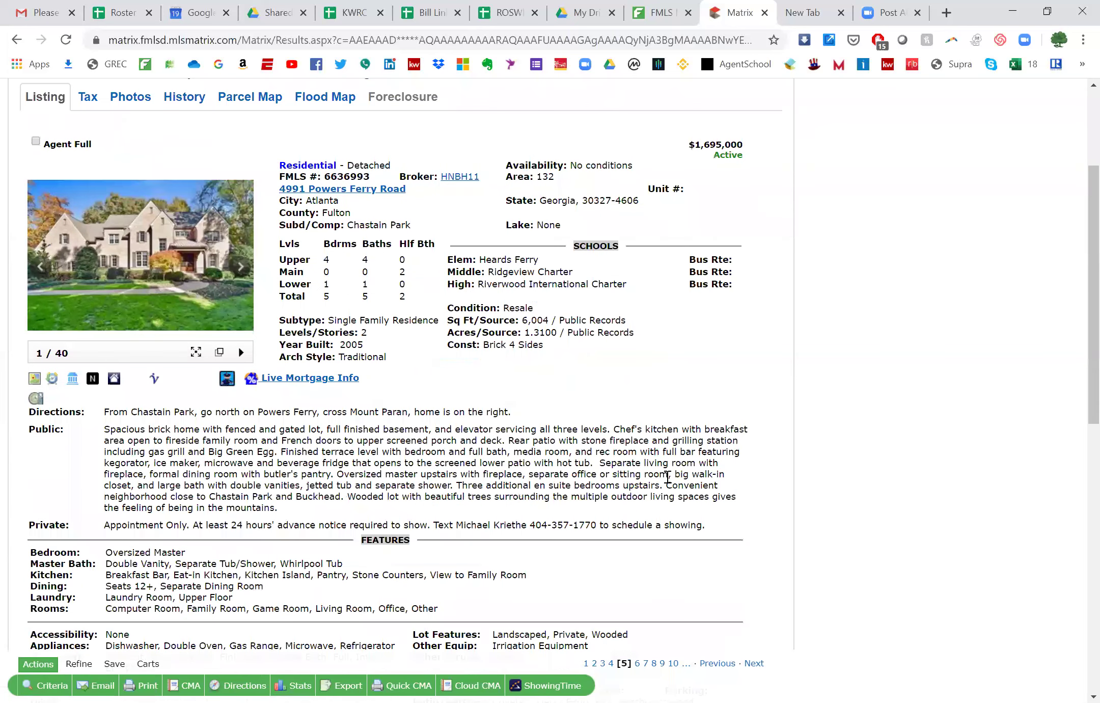
pyautogui.click(314, 190)
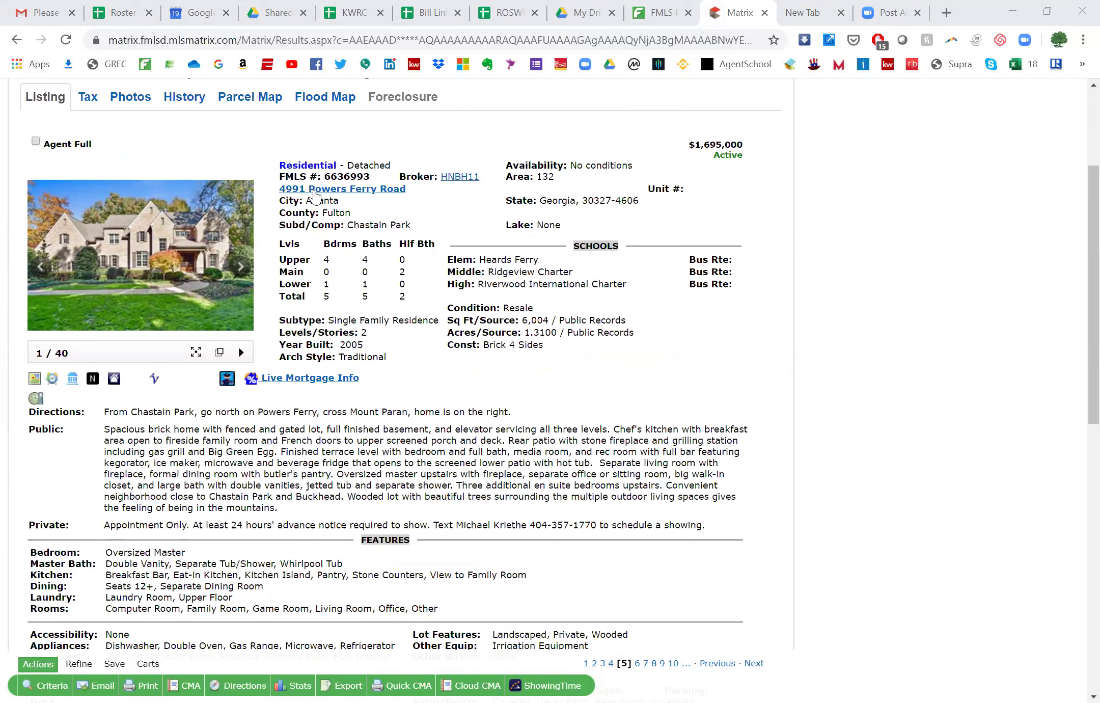
pyautogui.click(425, 245)
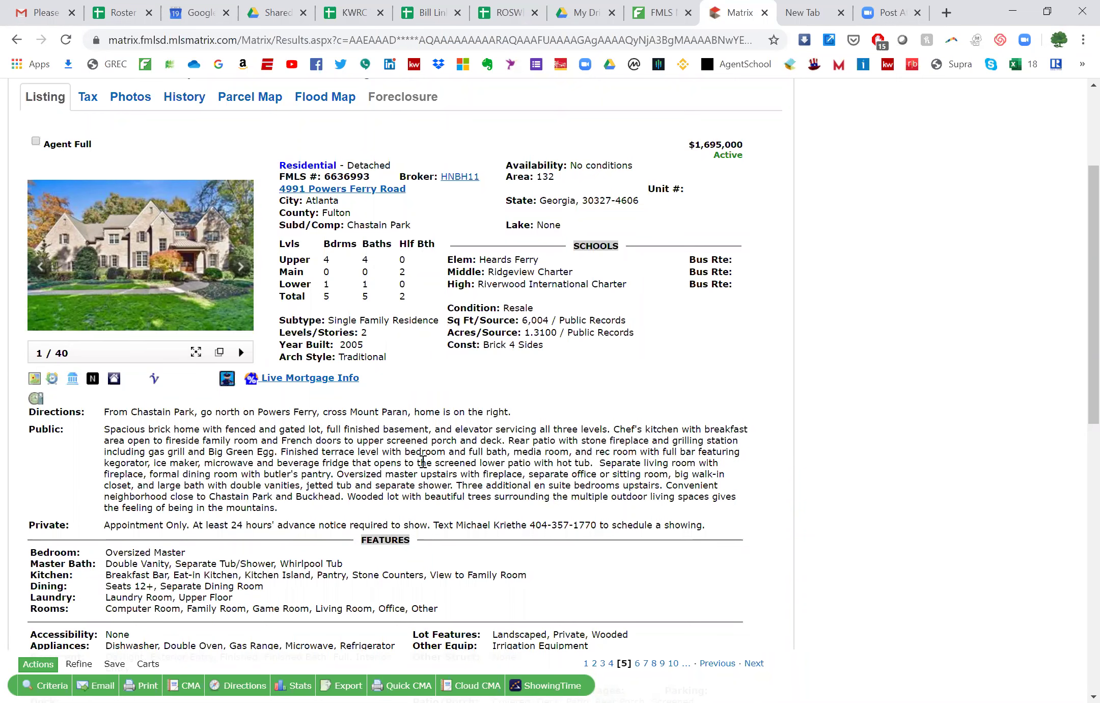
pyautogui.scroll(3, 531, 444)
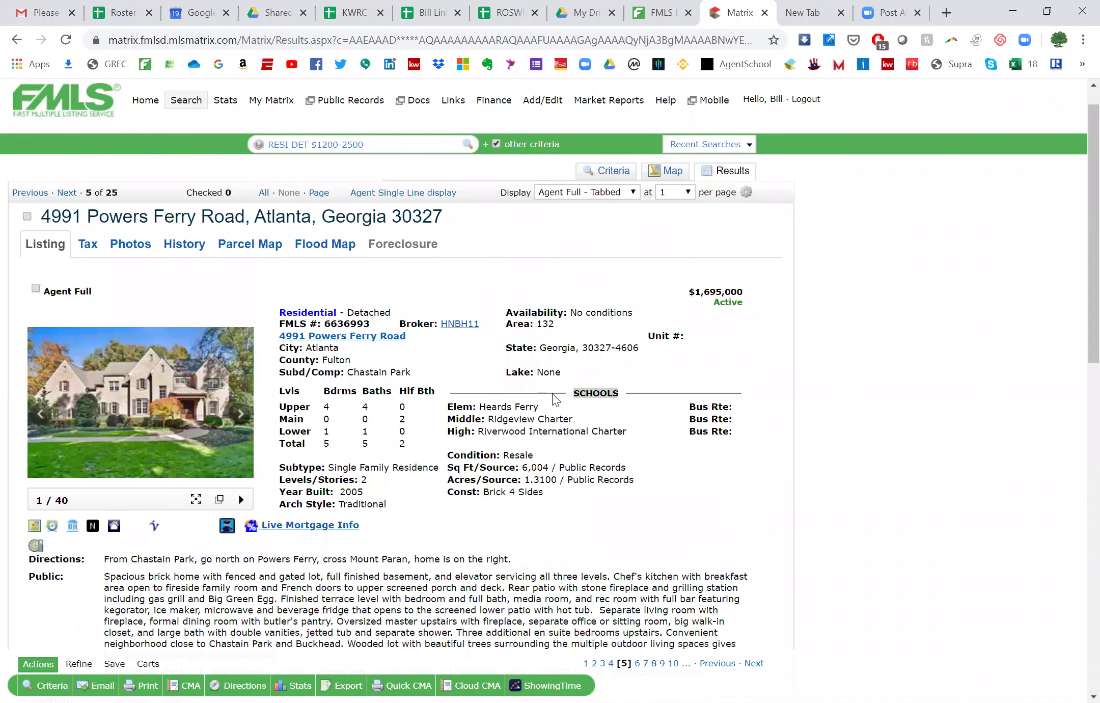
pyautogui.scroll(-1, 556, 400)
pyautogui.scroll(-1, 220, 297)
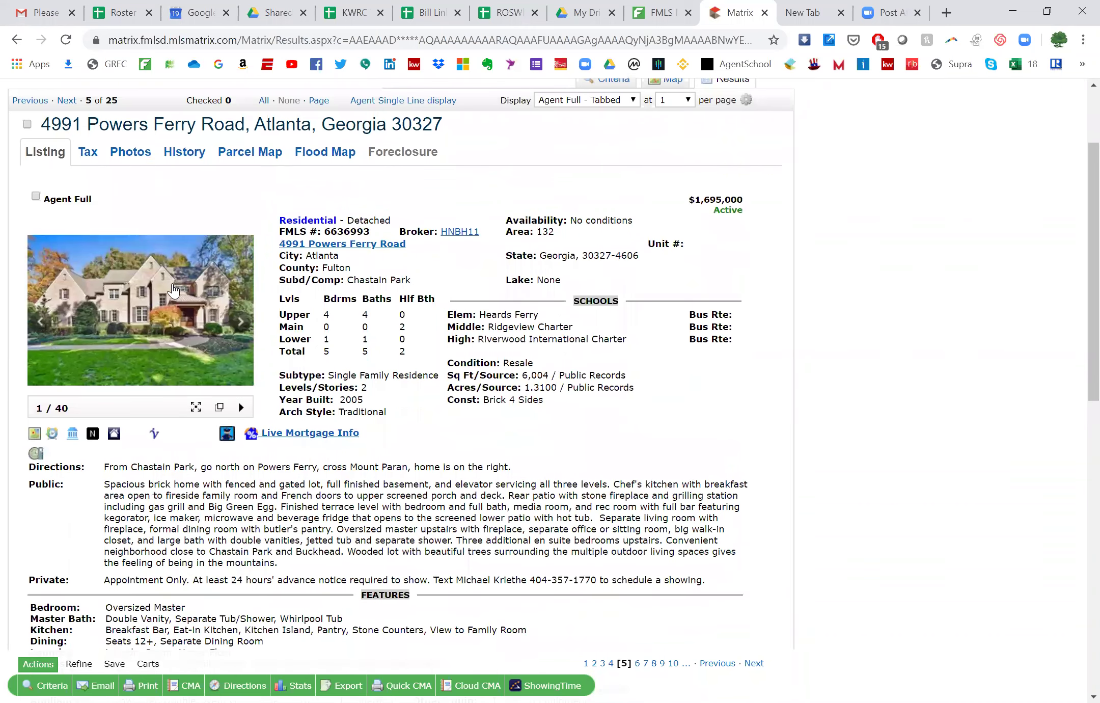
# Enlarge the $1,695,000 listing's main exterior photo, browse forward to photo 12 of 40, and close the photo viewer.
pyautogui.click(173, 283)
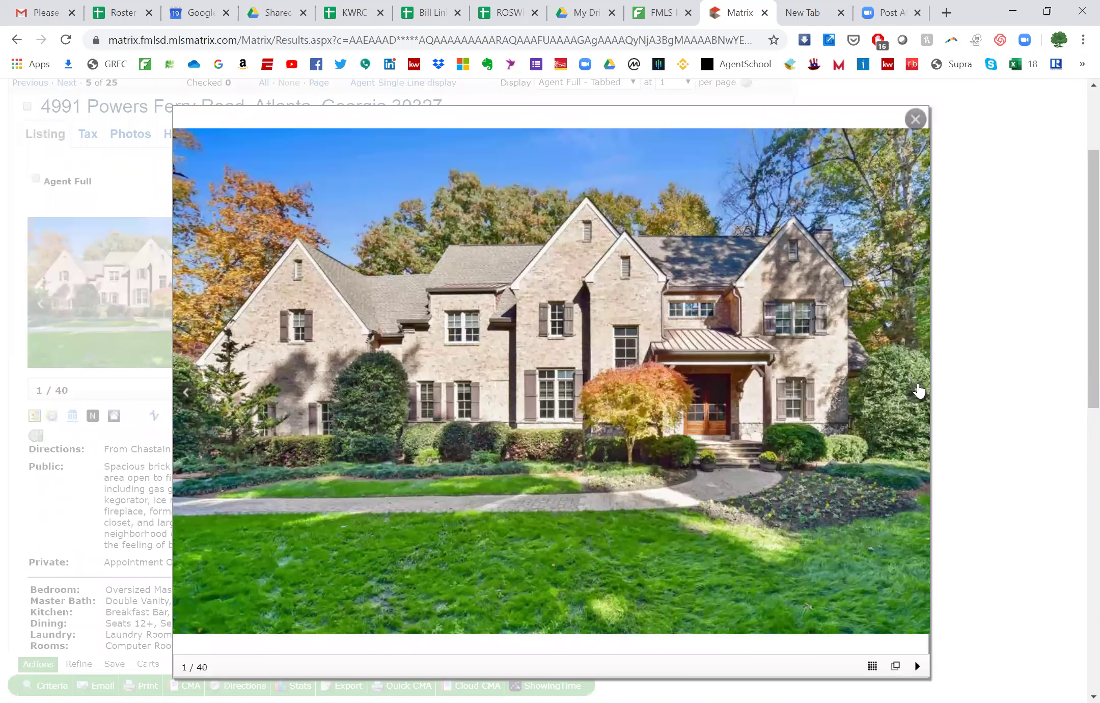
pyautogui.click(917, 391)
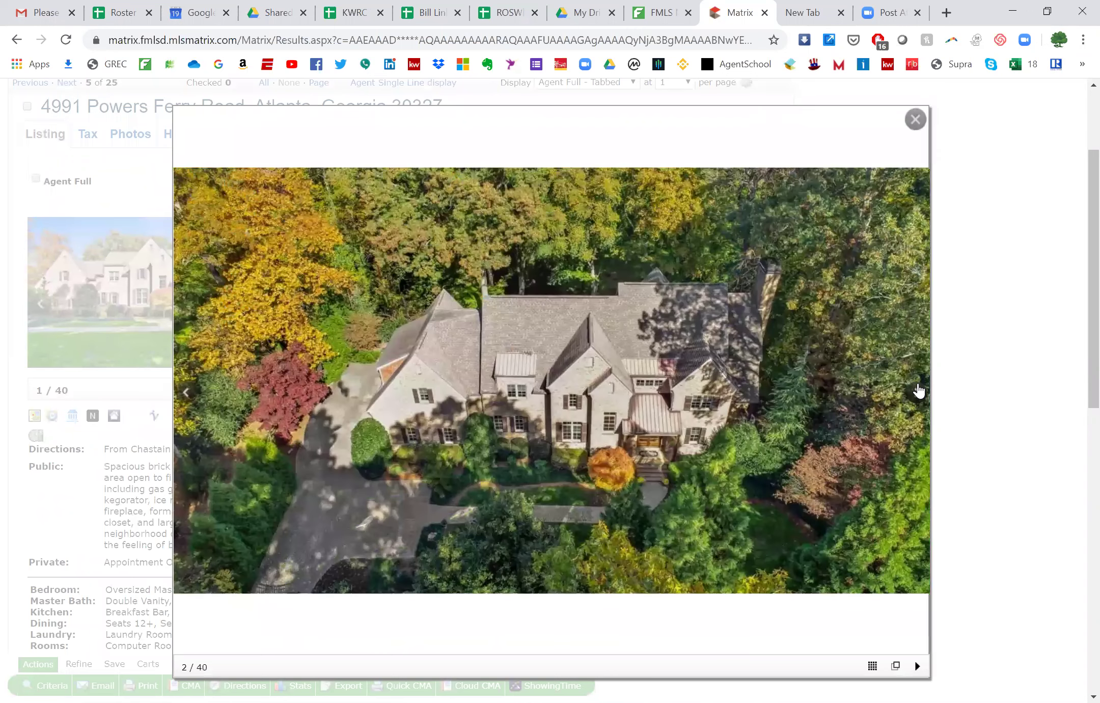
pyautogui.click(917, 391)
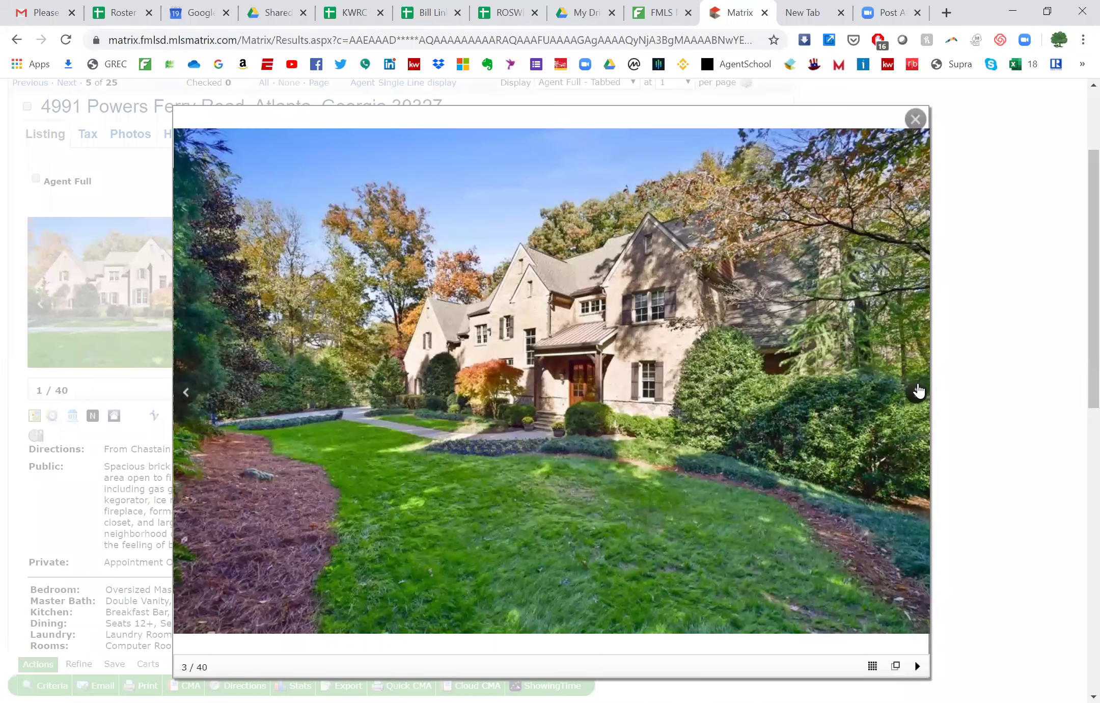
pyautogui.tripleClick(917, 391)
pyautogui.click(917, 391)
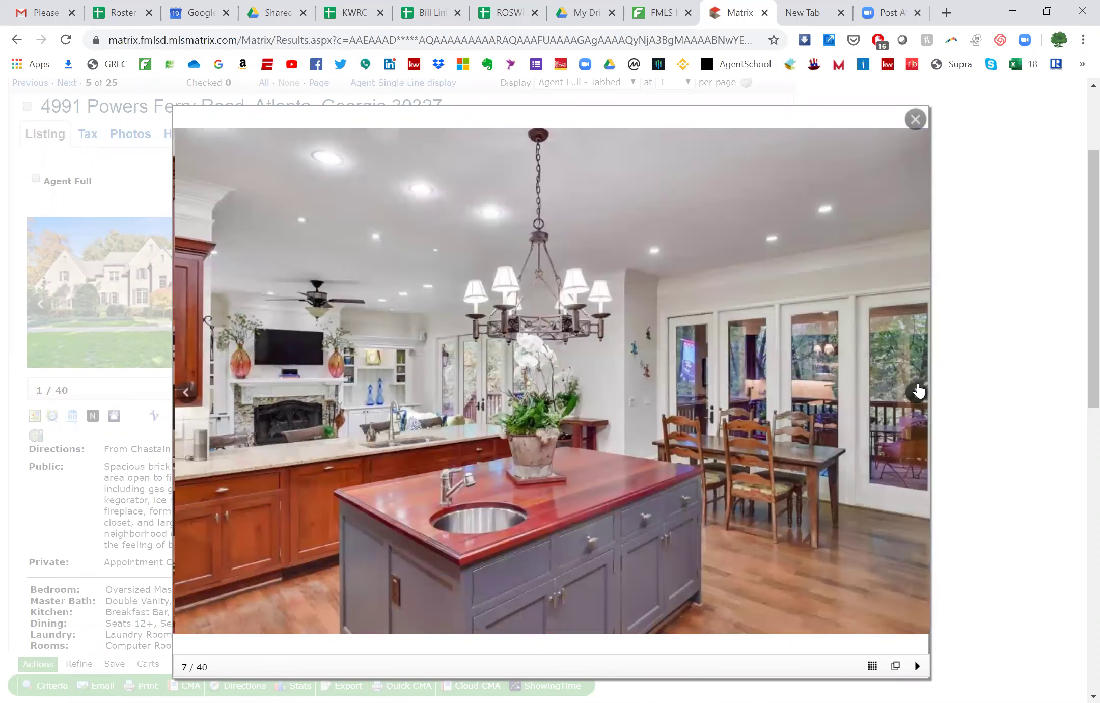
pyautogui.tripleClick(918, 391)
pyautogui.click(917, 393)
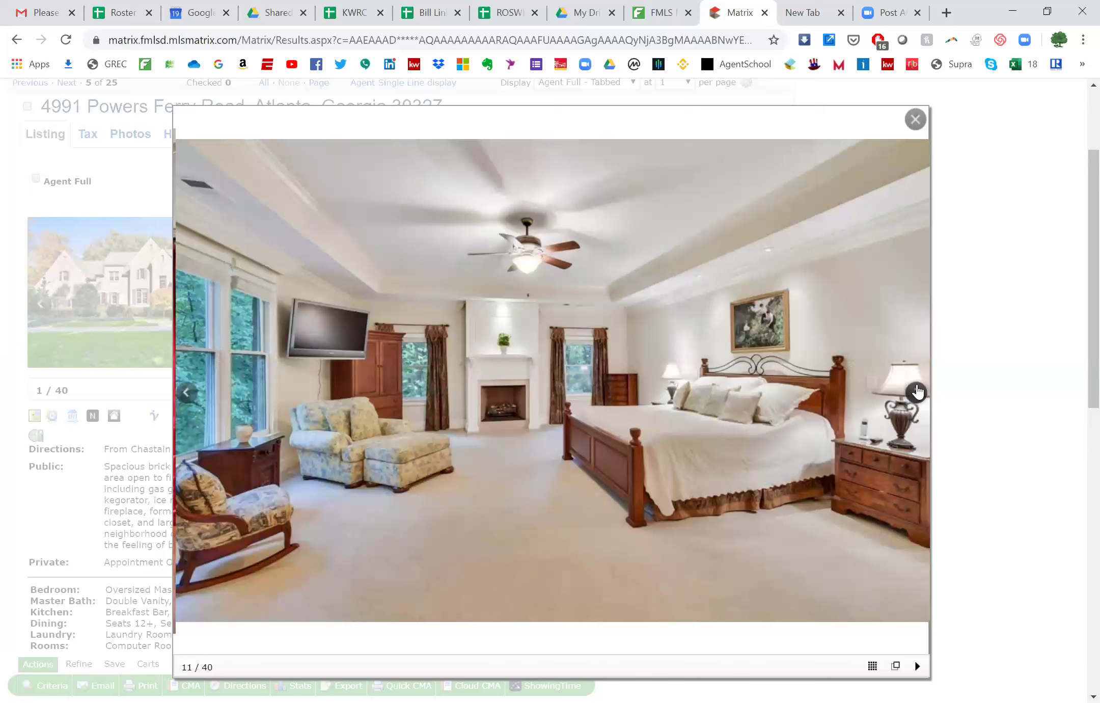
pyautogui.click(917, 392)
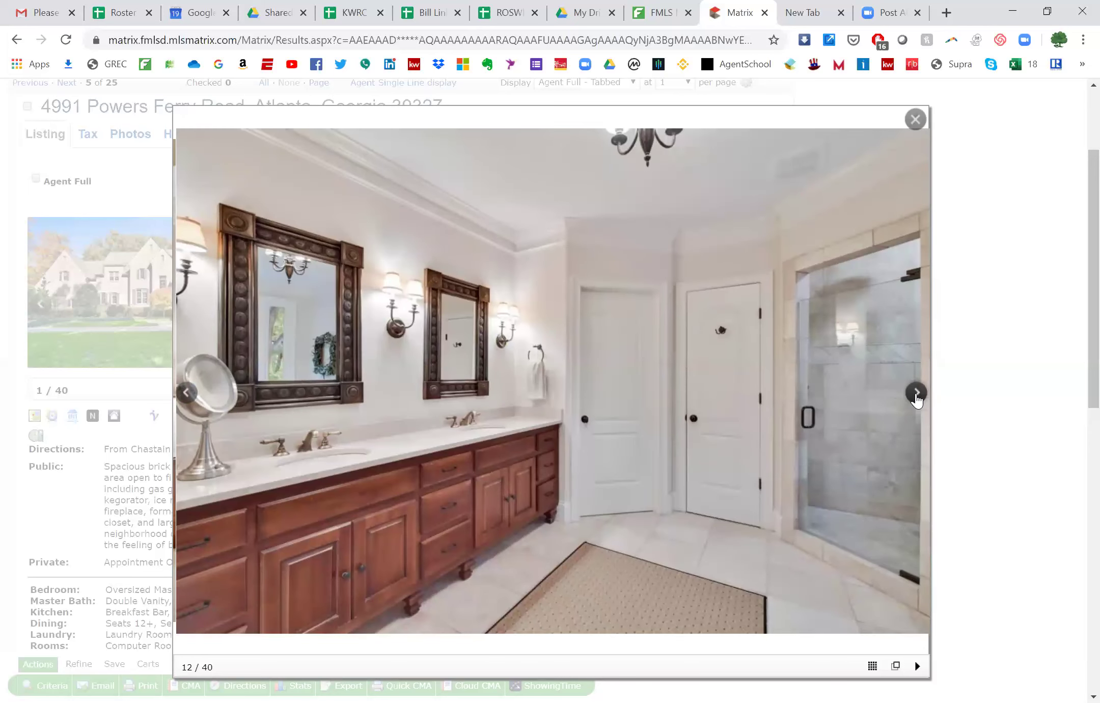
pyautogui.click(915, 120)
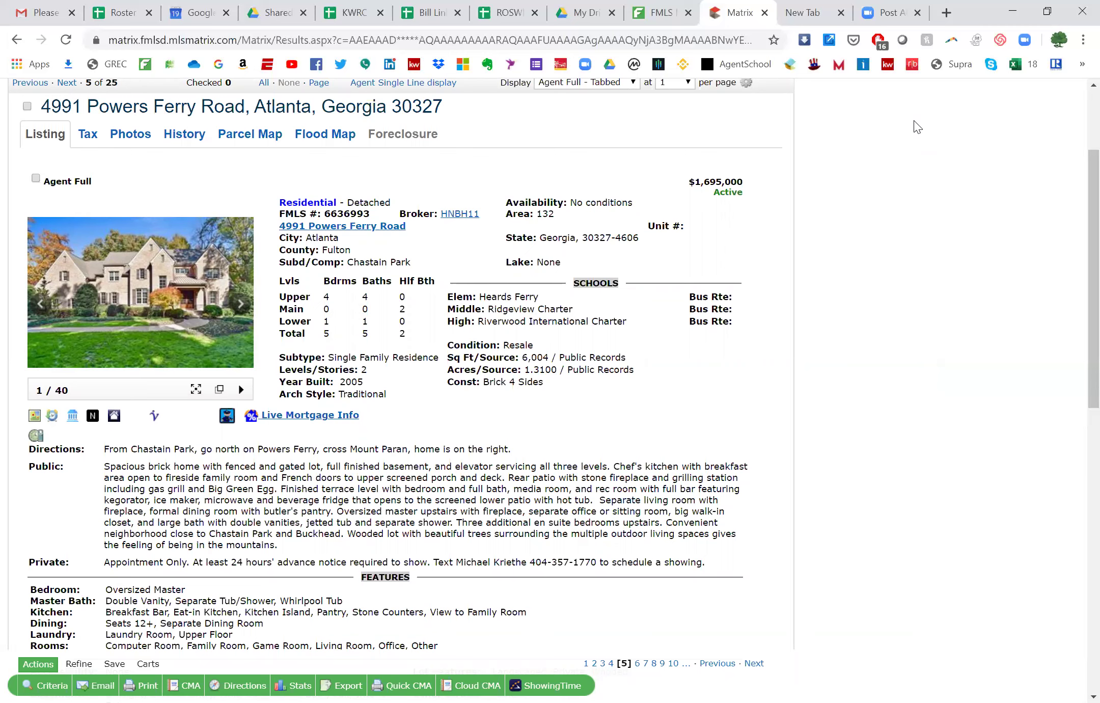
# Read through the full listing report, examining its features, legal and tax information, showing instructions, and listing dates.
pyautogui.scroll(-5, 916, 126)
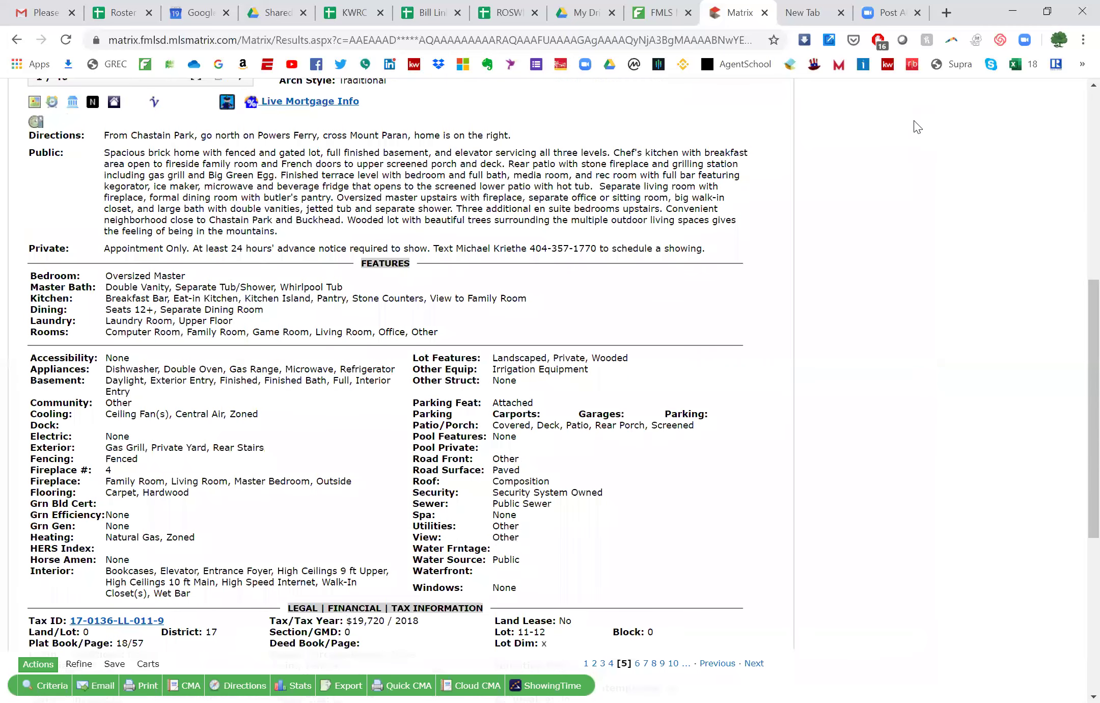
pyautogui.scroll(-4, 916, 127)
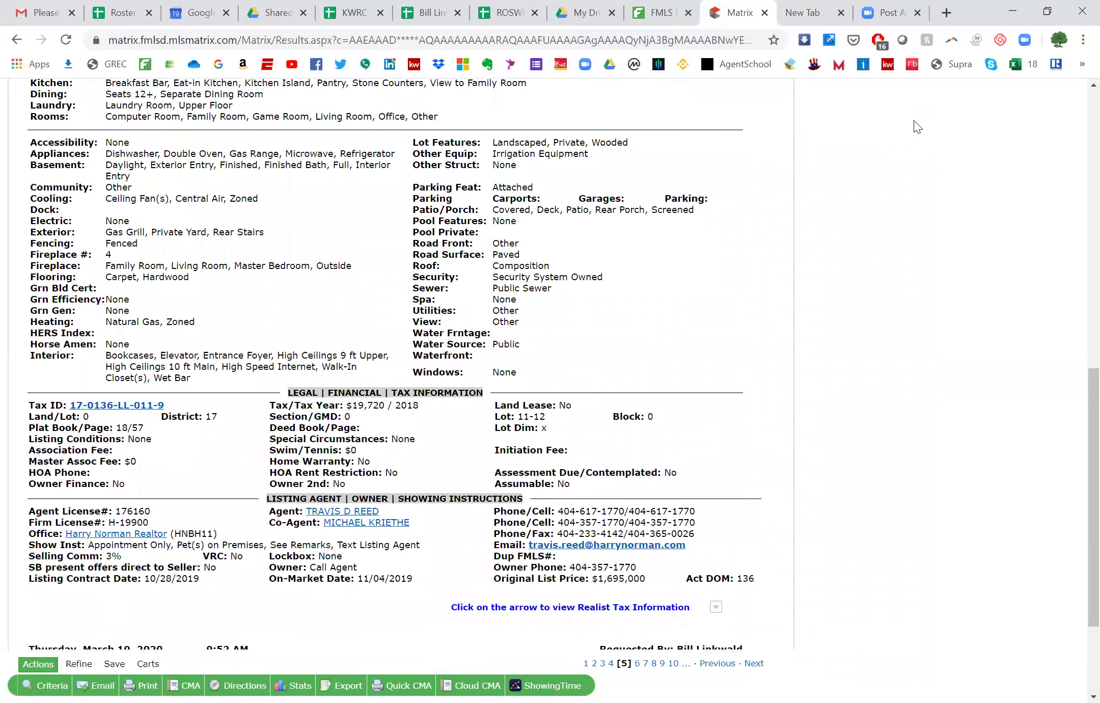
pyautogui.scroll(-3, 917, 127)
pyautogui.scroll(-1, 916, 126)
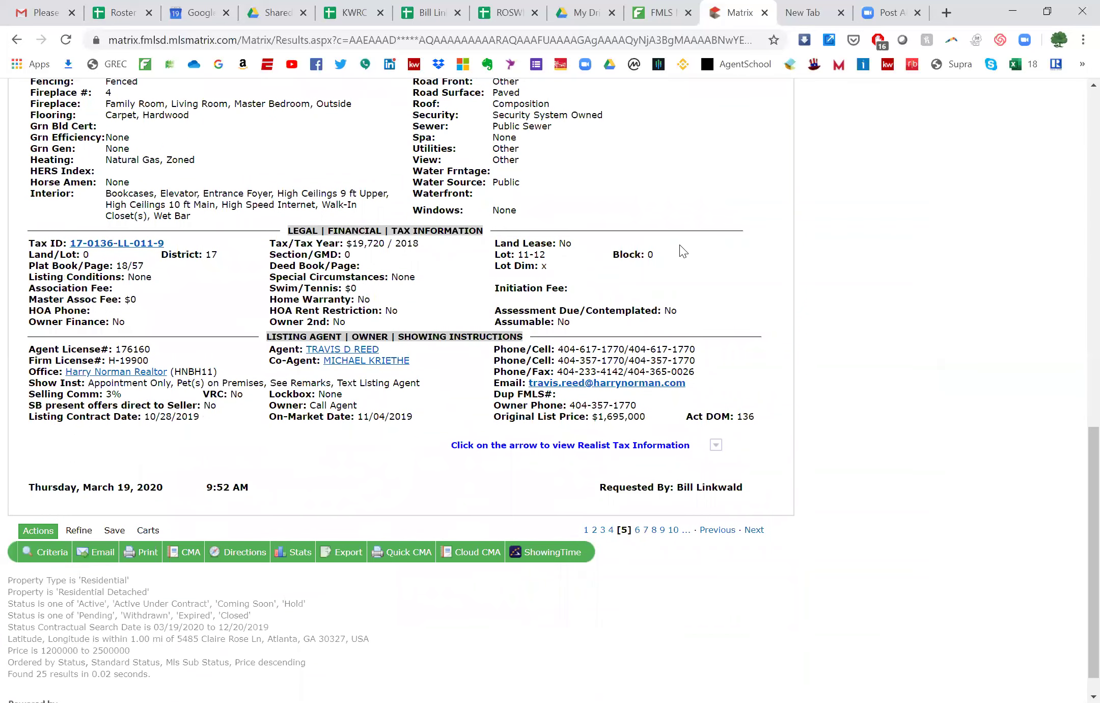
pyautogui.press('Home')
pyautogui.scroll(1, 682, 250)
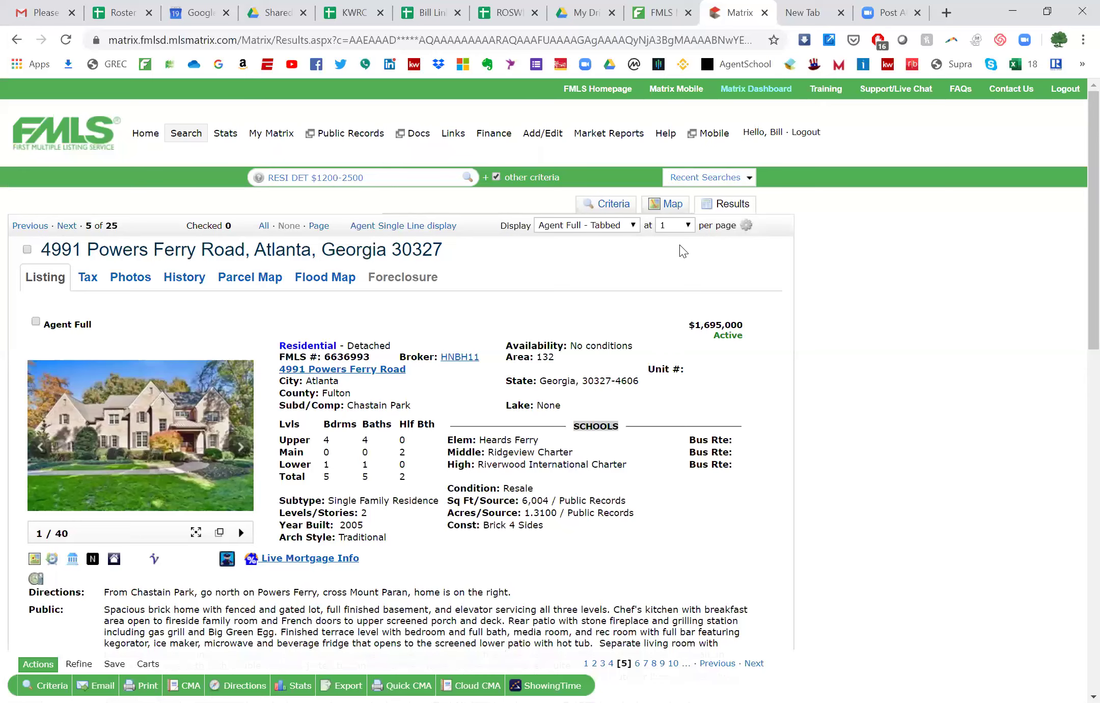
pyautogui.scroll(-2, 682, 250)
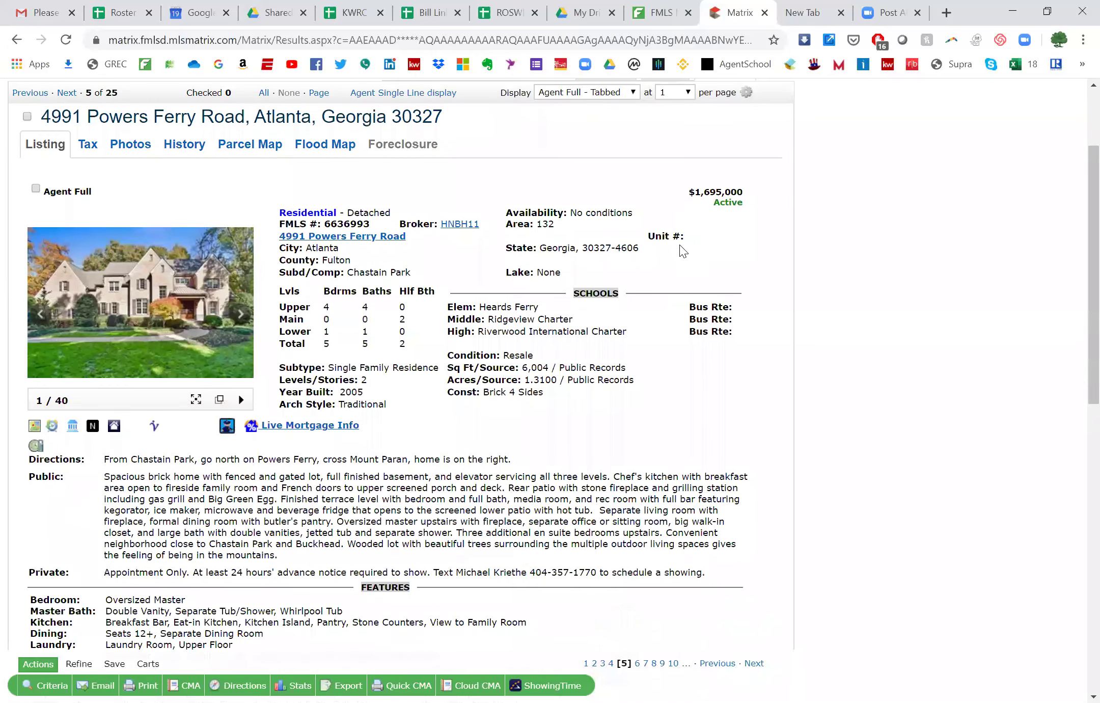
pyautogui.scroll(-1, 682, 251)
pyautogui.scroll(-1, 683, 250)
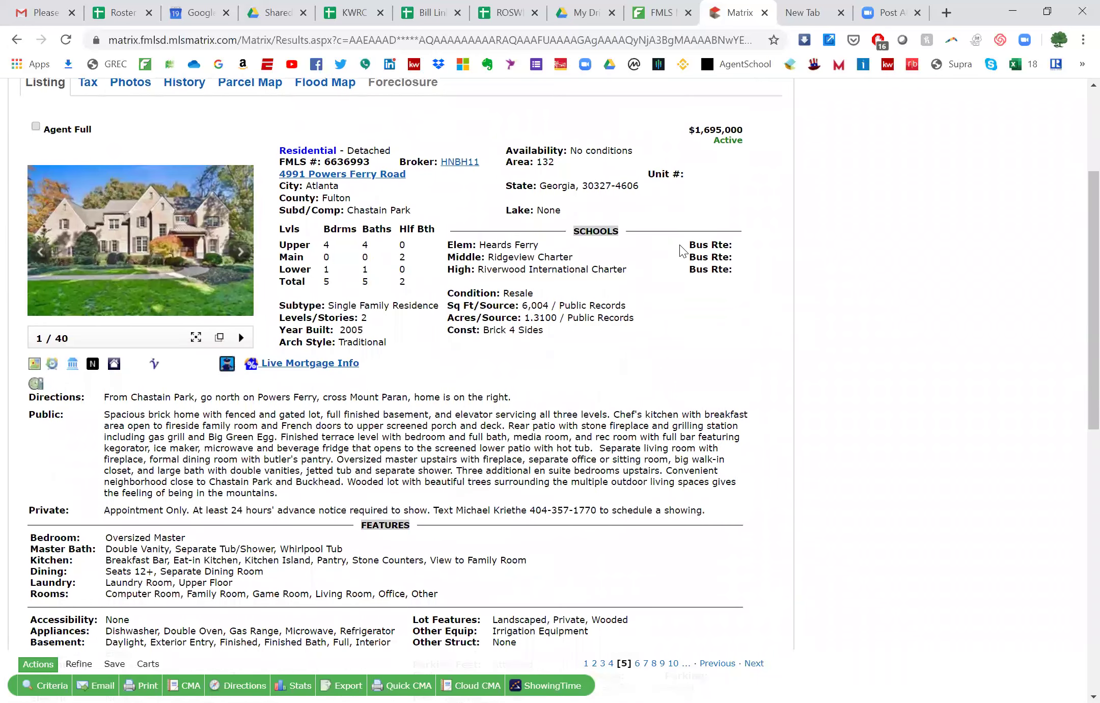
pyautogui.scroll(-8, 683, 251)
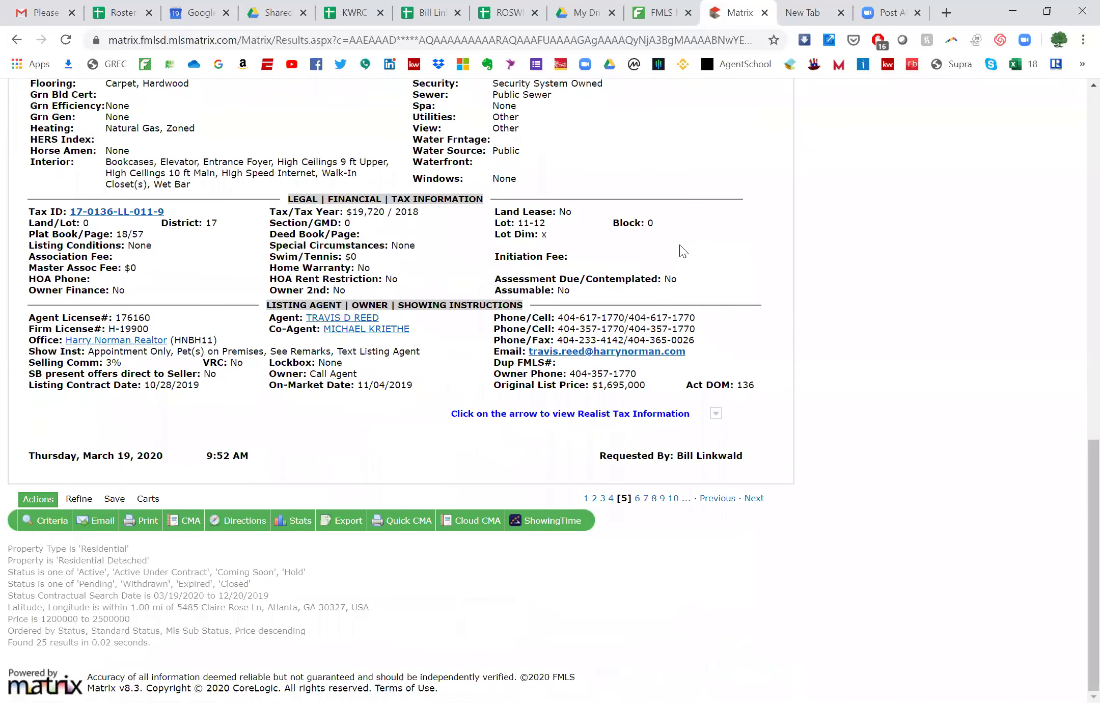
pyautogui.scroll(10, 152, 293)
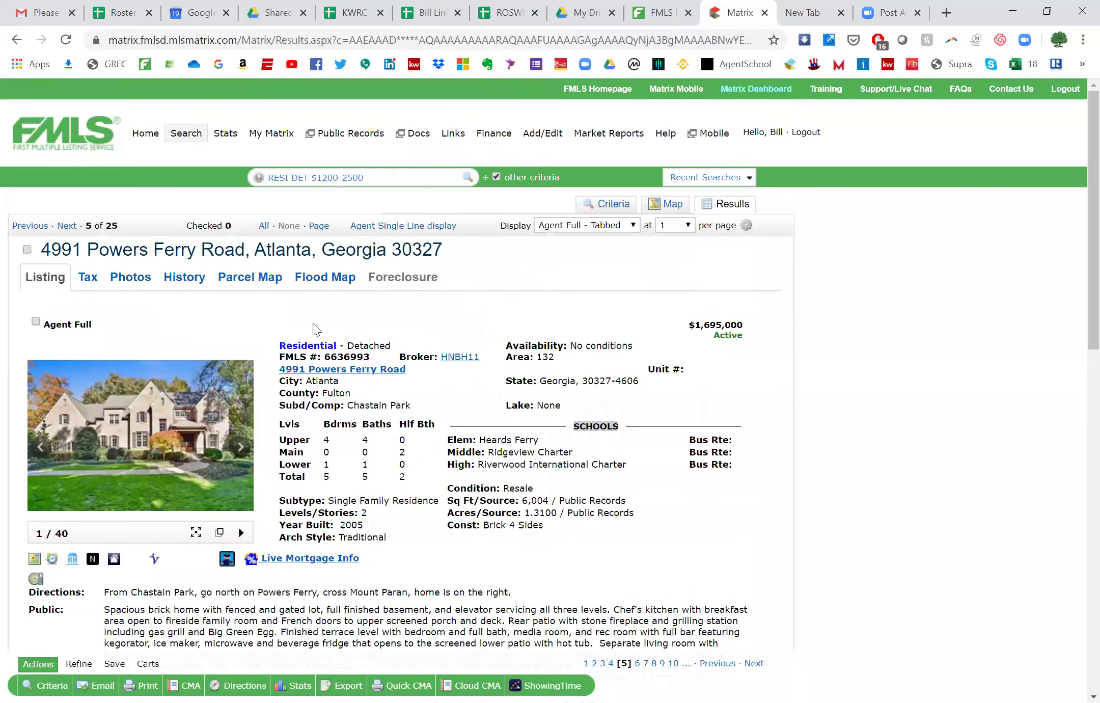
# Open the $1,695,000 property's listing history, examine its past listings and price changes, and return to the listing details.
pyautogui.click(53, 560)
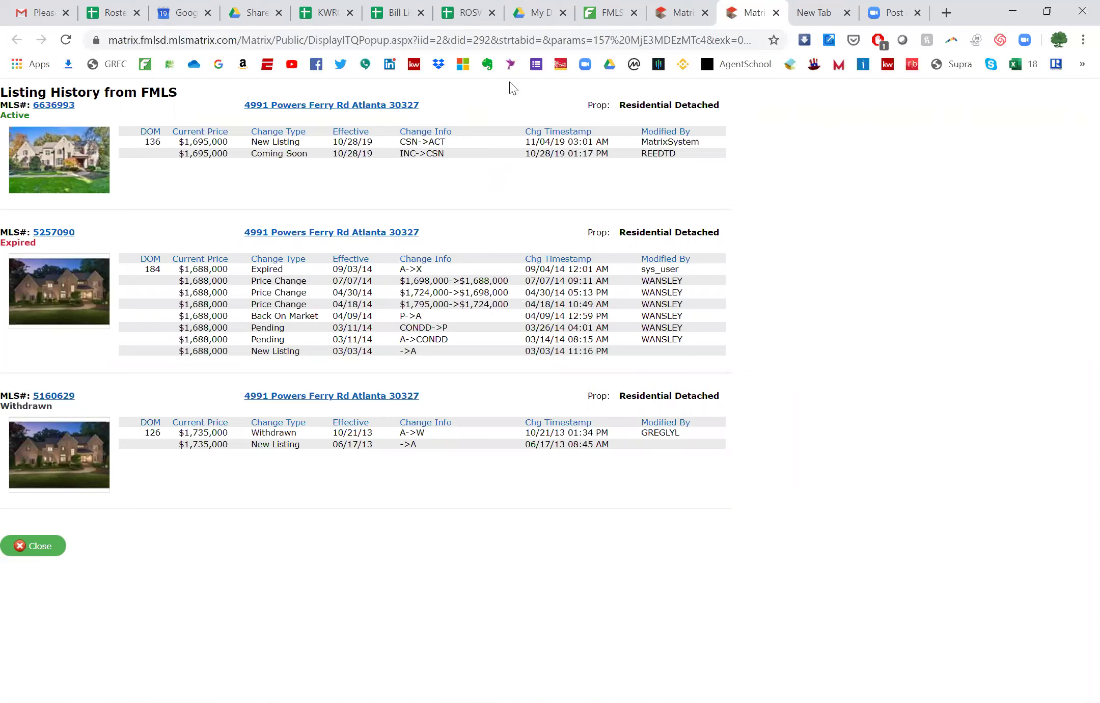
pyautogui.hotkey('ctrl', 'w')
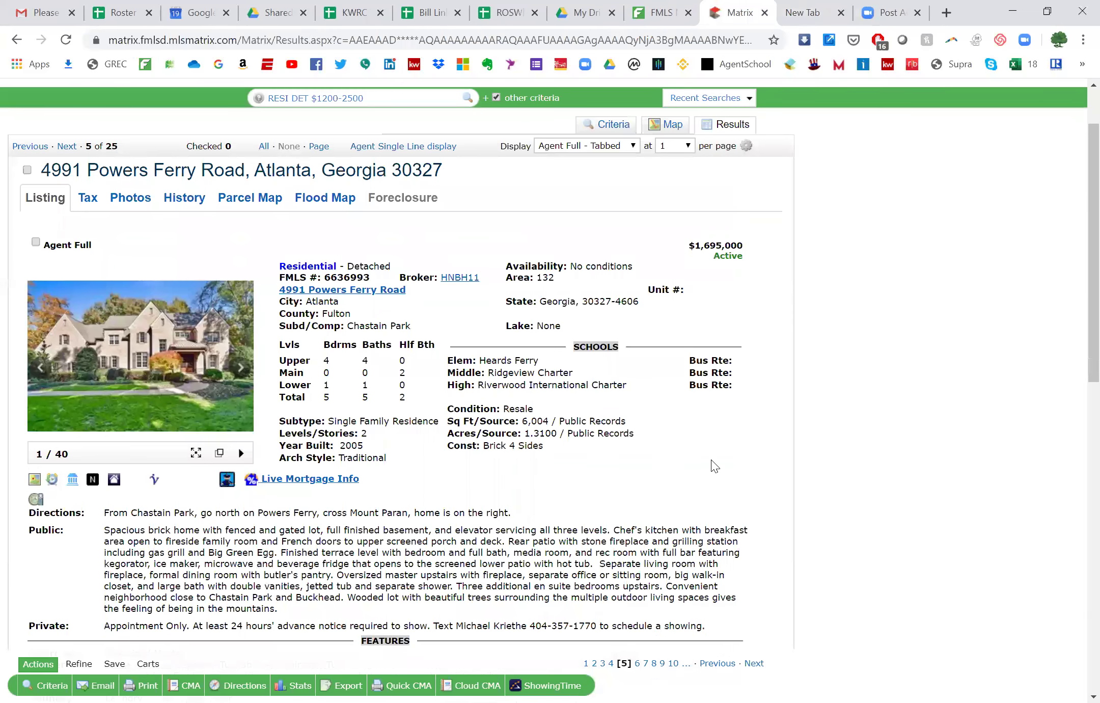
pyautogui.scroll(-3, 714, 465)
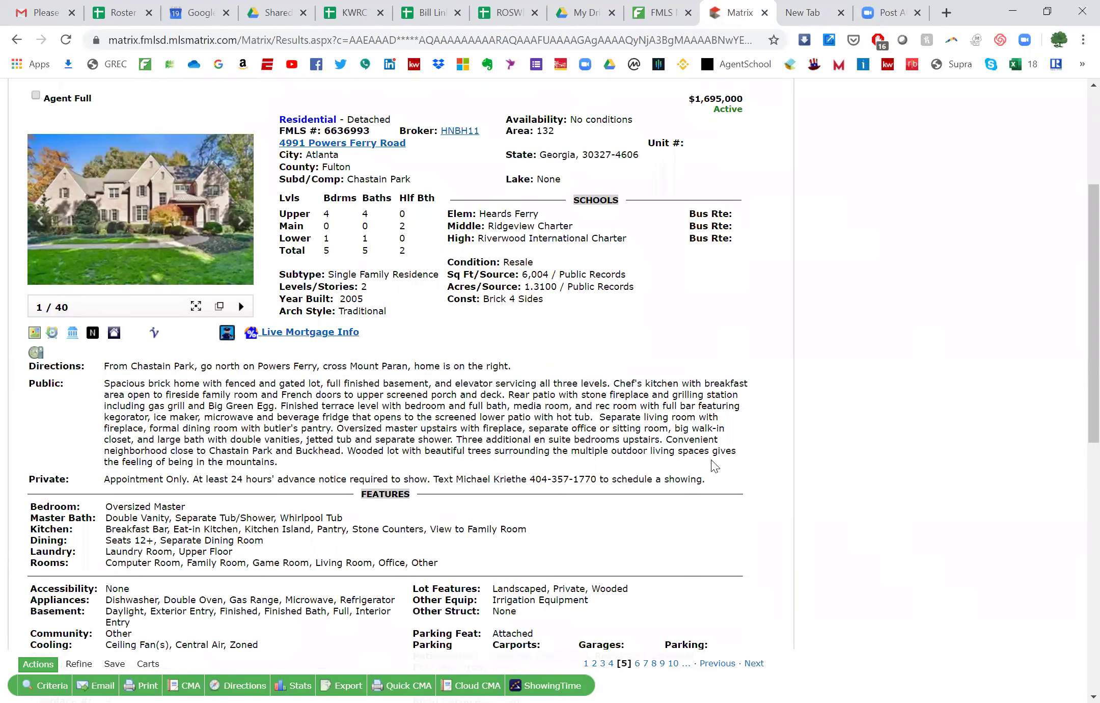
pyautogui.scroll(3, 714, 466)
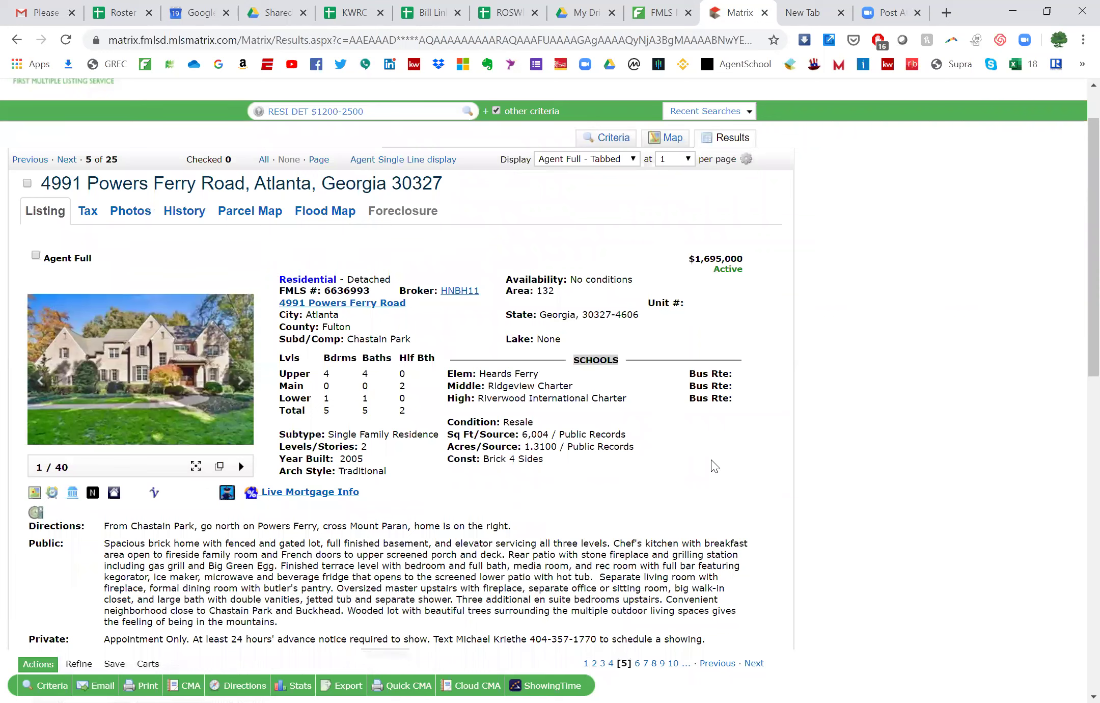